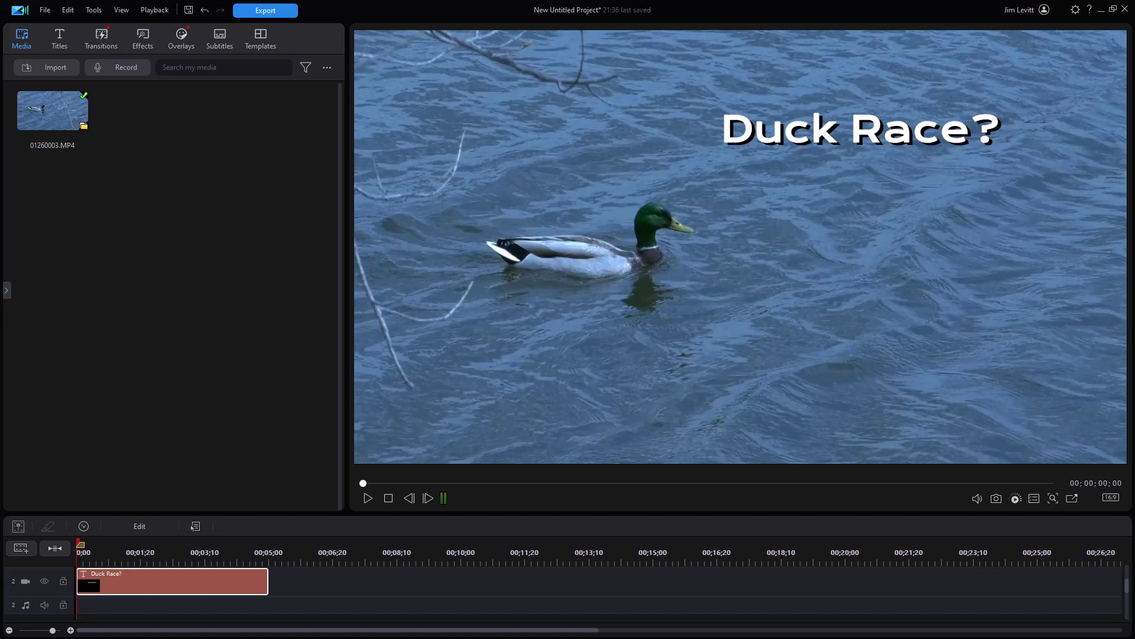
Play the preview briefly, then set the playhead back to 00;00;03;13
{"action": "left_click", "coordinate": [367, 497]}
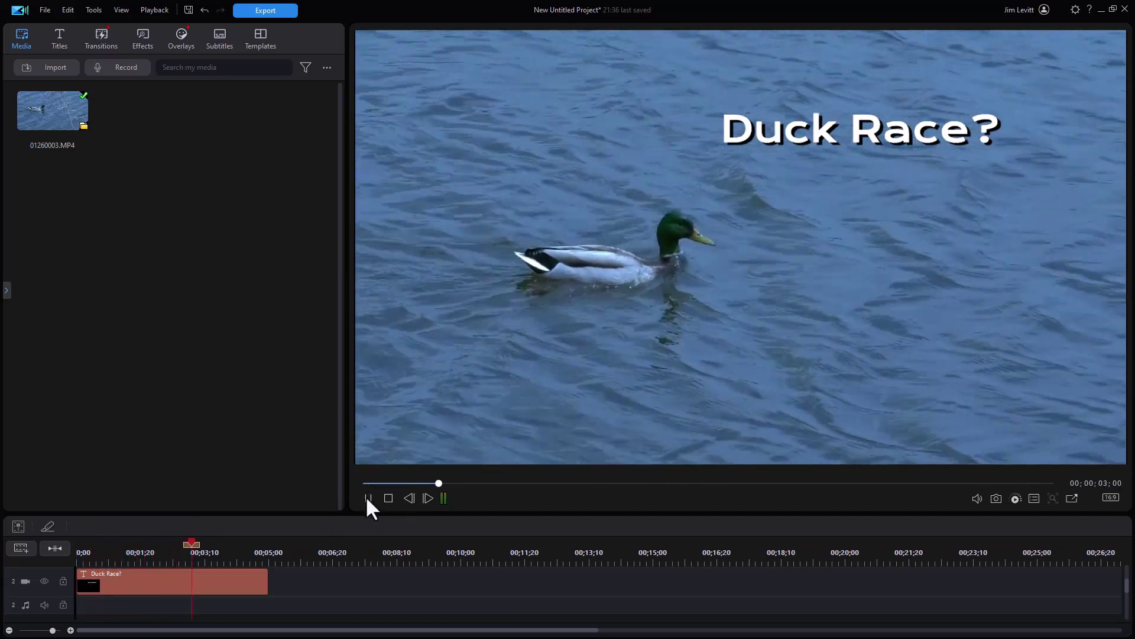
{"action": "left_click", "coordinate": [367, 497]}
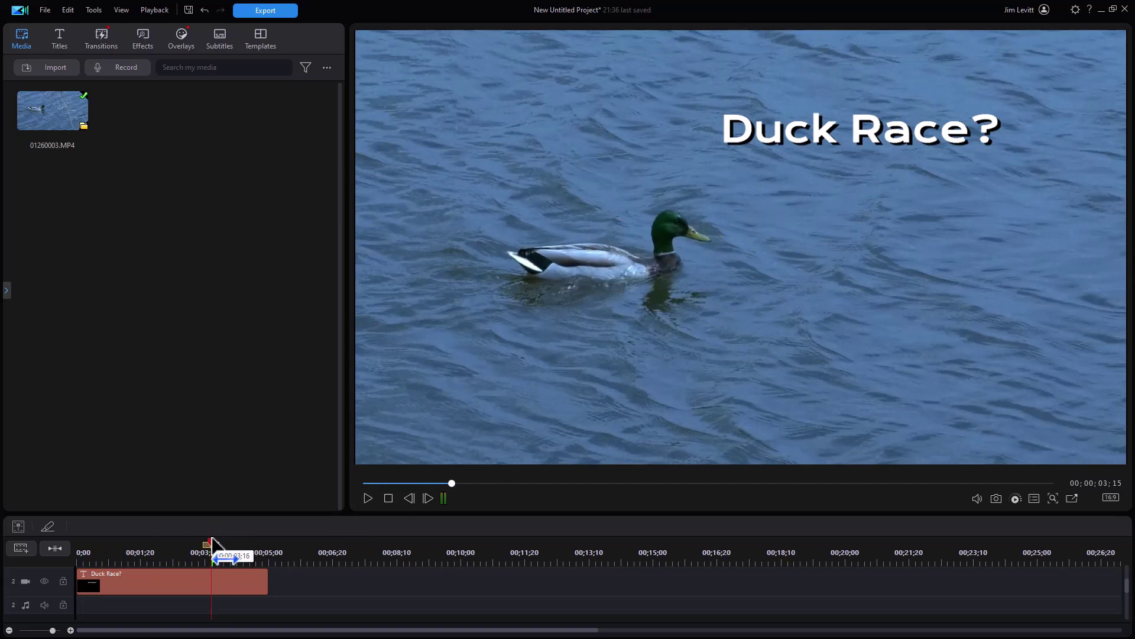
{"action": "left_click_drag", "start_coordinate": [211, 541], "coordinate": [81, 559]}
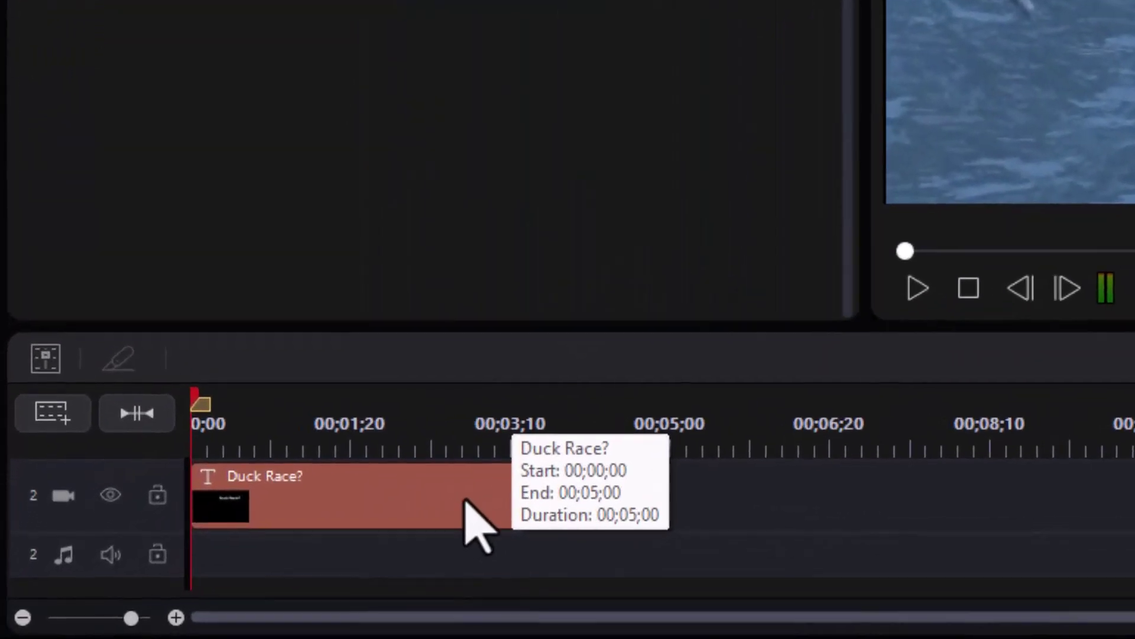
Open the Duck Race? title clip in the Advanced Editing title designer
{"action": "left_click", "coordinate": [188, 582]}
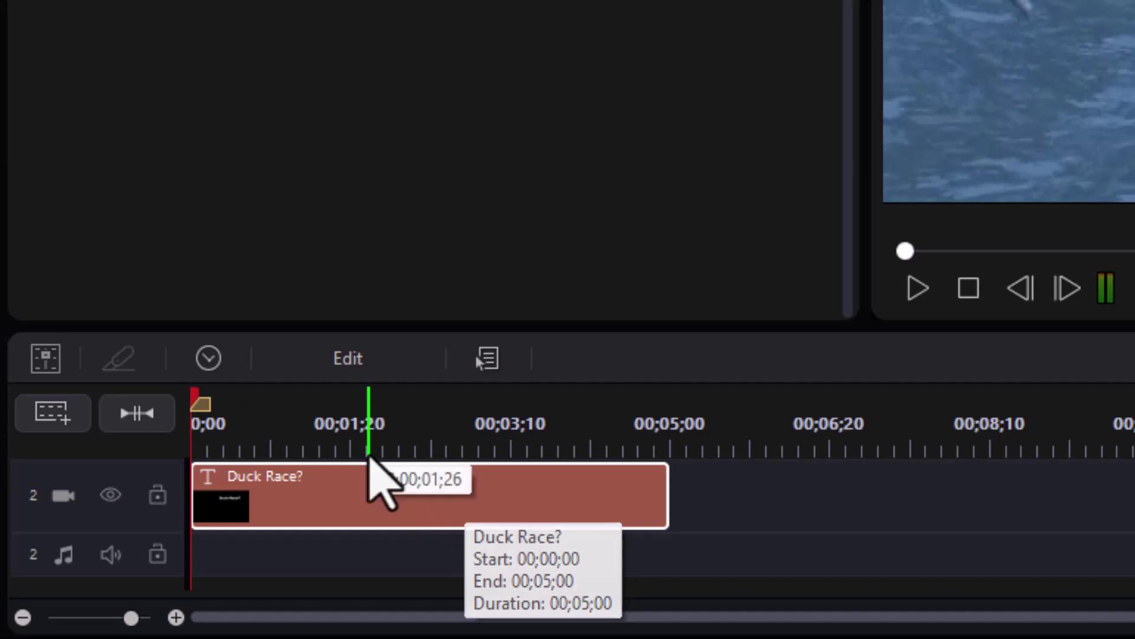
{"action": "left_click", "coordinate": [355, 362]}
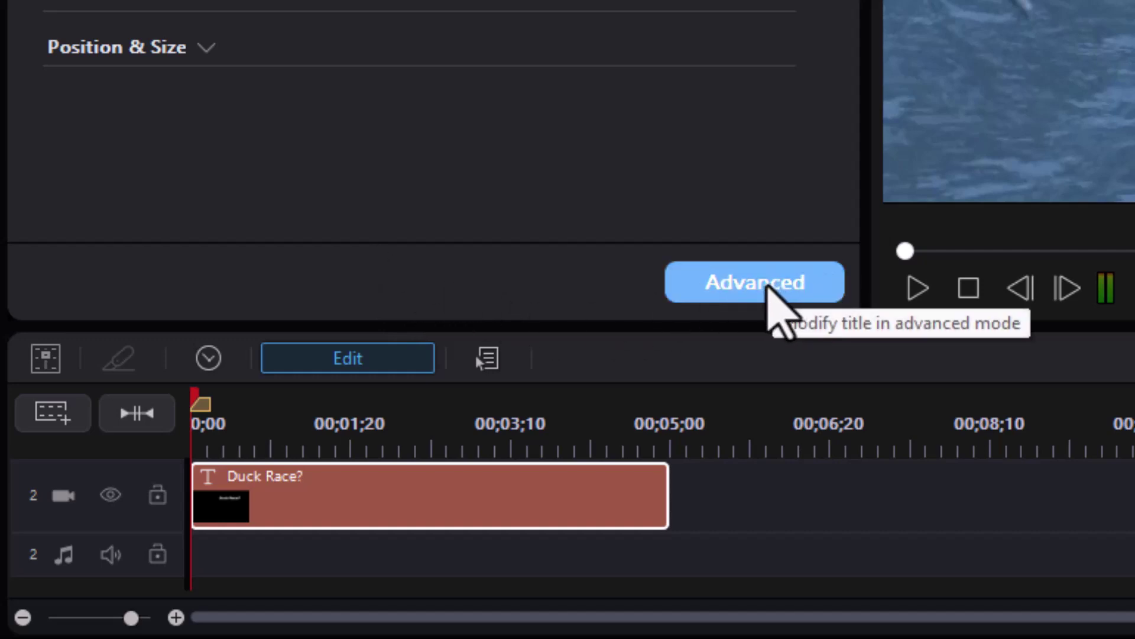
{"action": "left_click", "coordinate": [763, 286]}
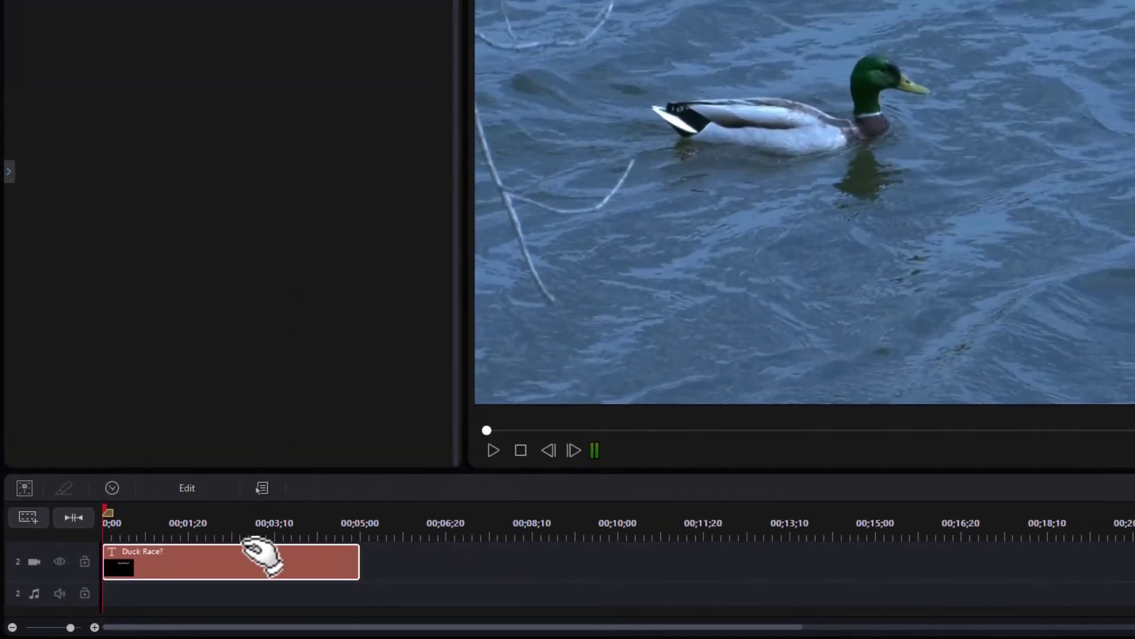
{"action": "mouse_move", "coordinate": [248, 561]}
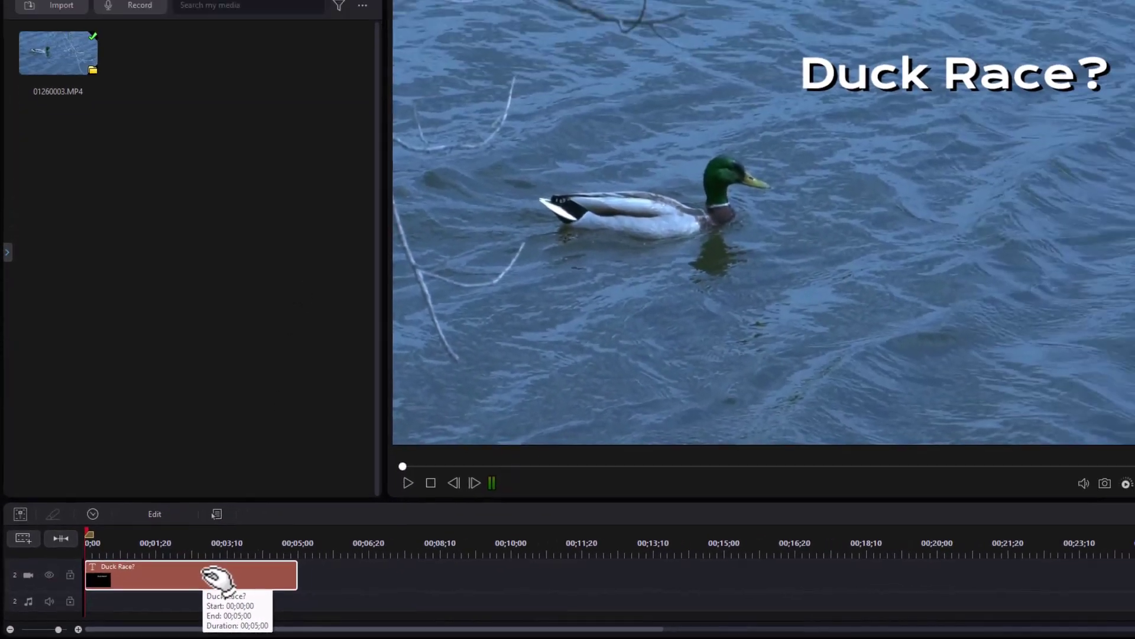
{"action": "double_click", "coordinate": [260, 564]}
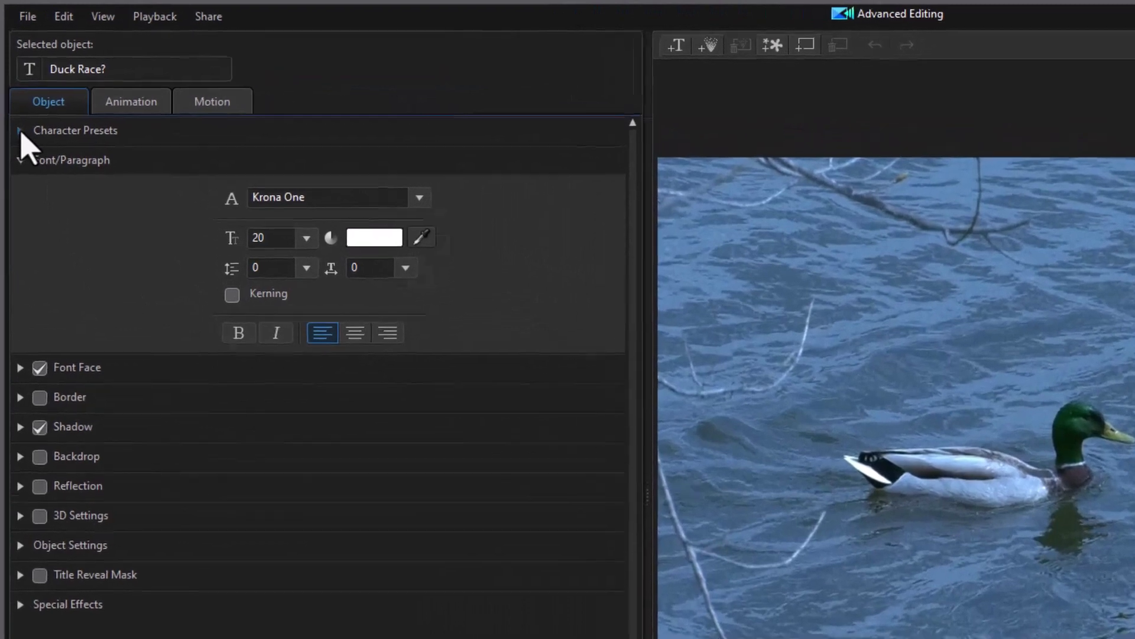
Show My Presets character presets, try the green custom preset, and save the current style as a preset
{"action": "left_click", "coordinate": [19, 125]}
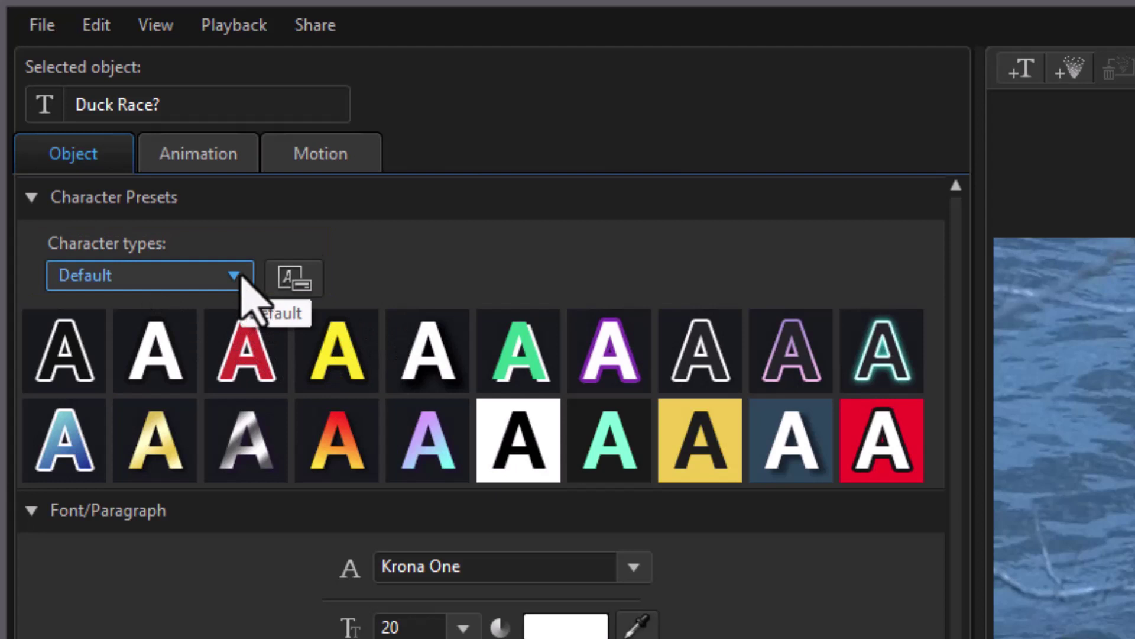
{"action": "left_click", "coordinate": [239, 277]}
{"action": "left_click", "coordinate": [200, 336]}
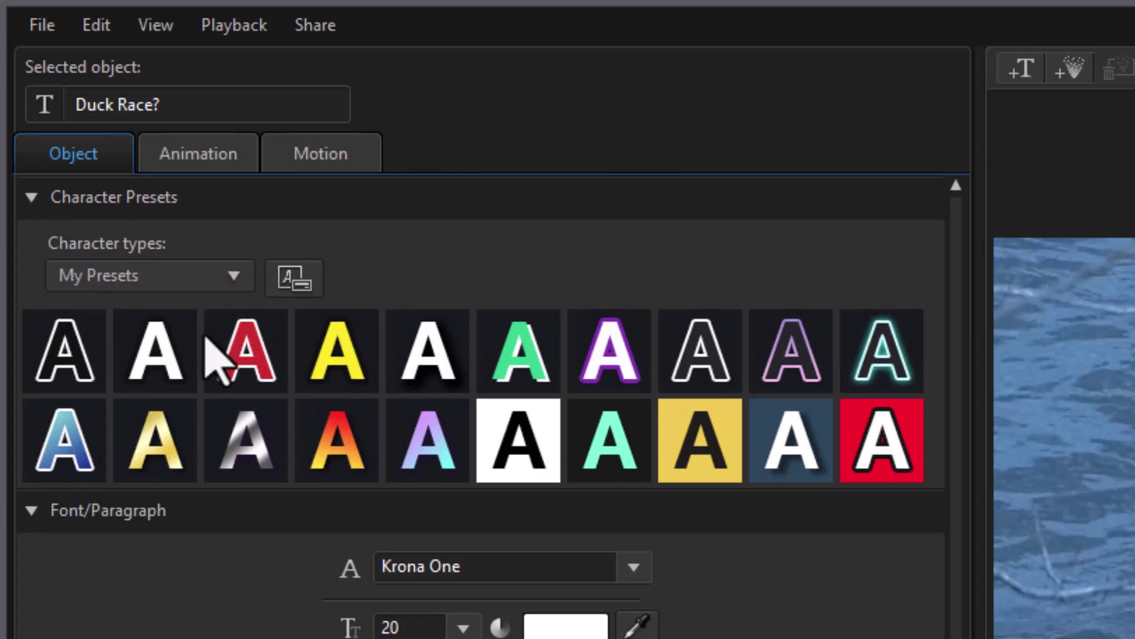
{"action": "left_click", "coordinate": [158, 355]}
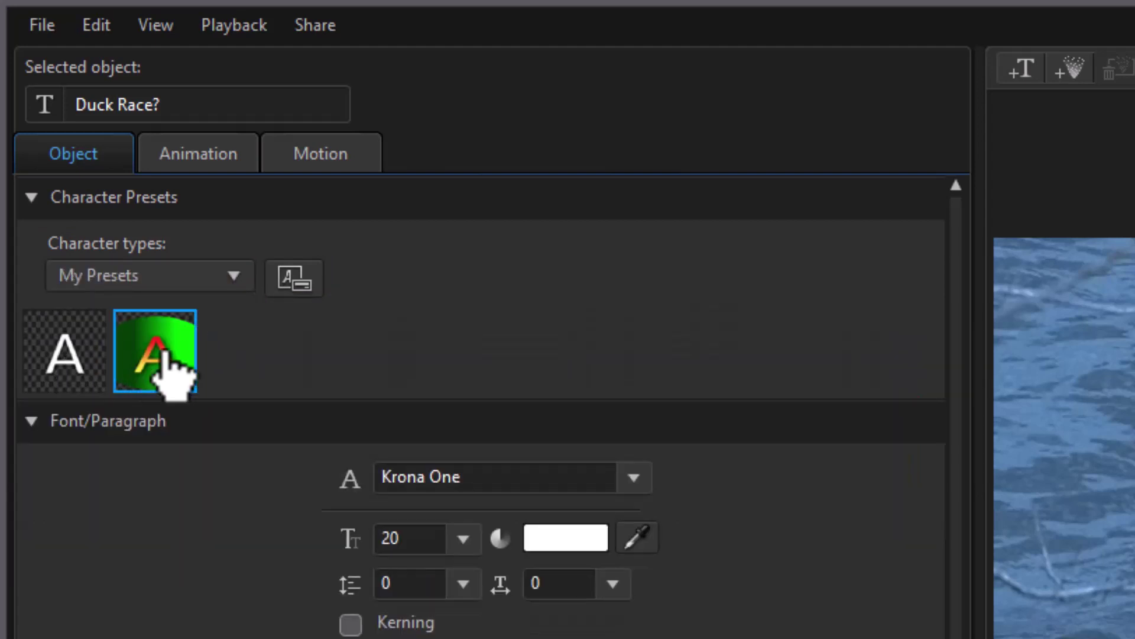
{"action": "left_click", "coordinate": [63, 355]}
{"action": "left_click", "coordinate": [189, 357]}
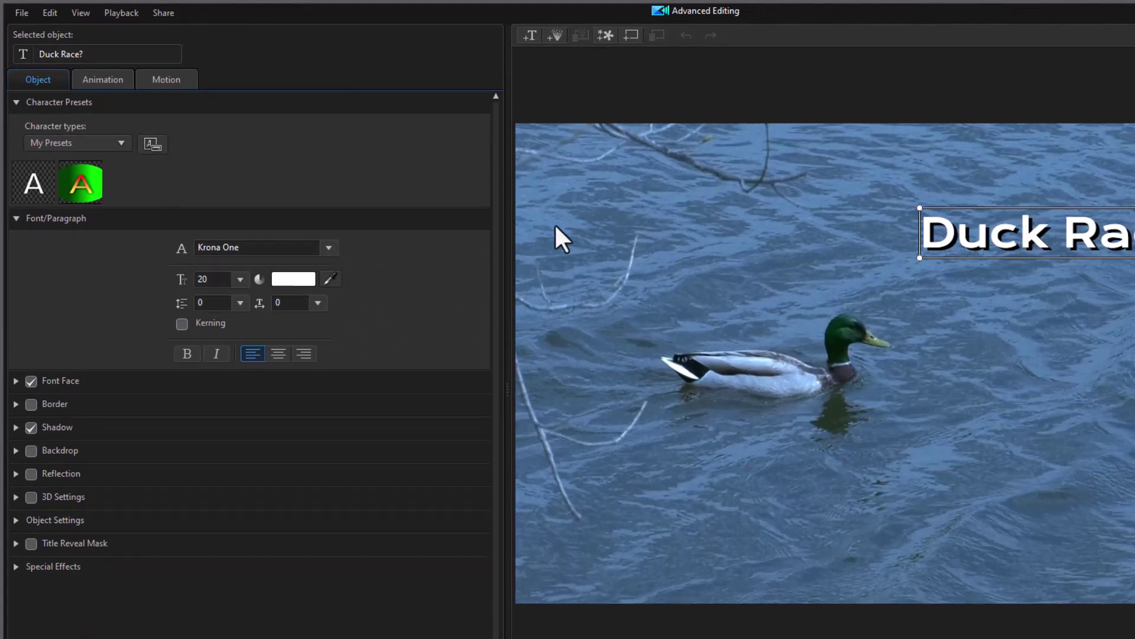
{"action": "left_click", "coordinate": [157, 145]}
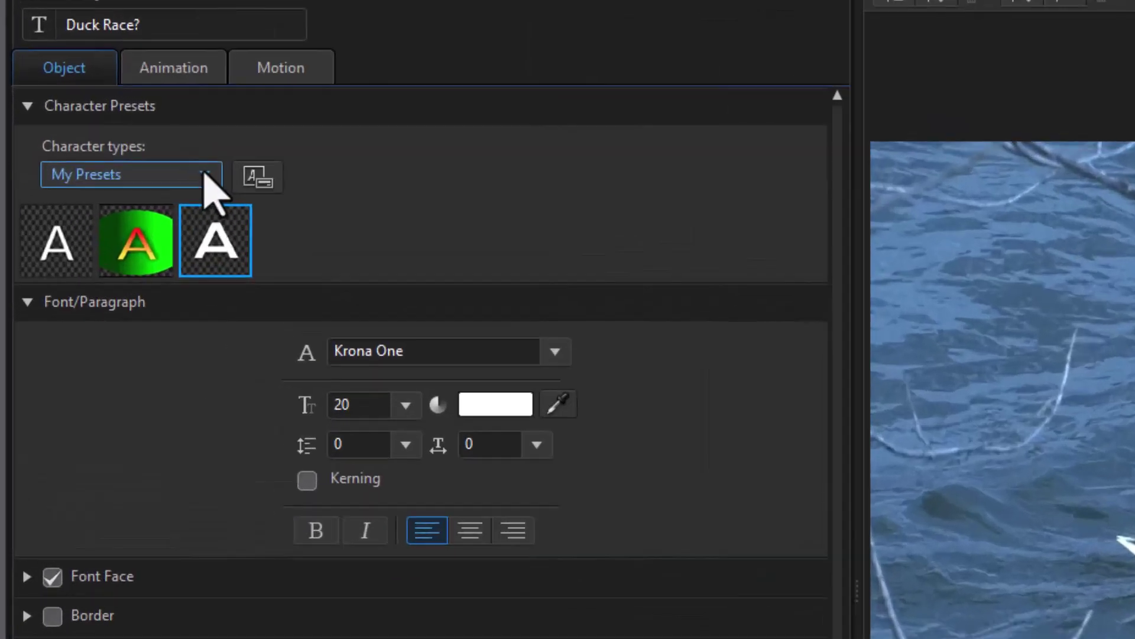
Switch Character types back to Default and expand the Backdrop settings
{"action": "left_click", "coordinate": [121, 142]}
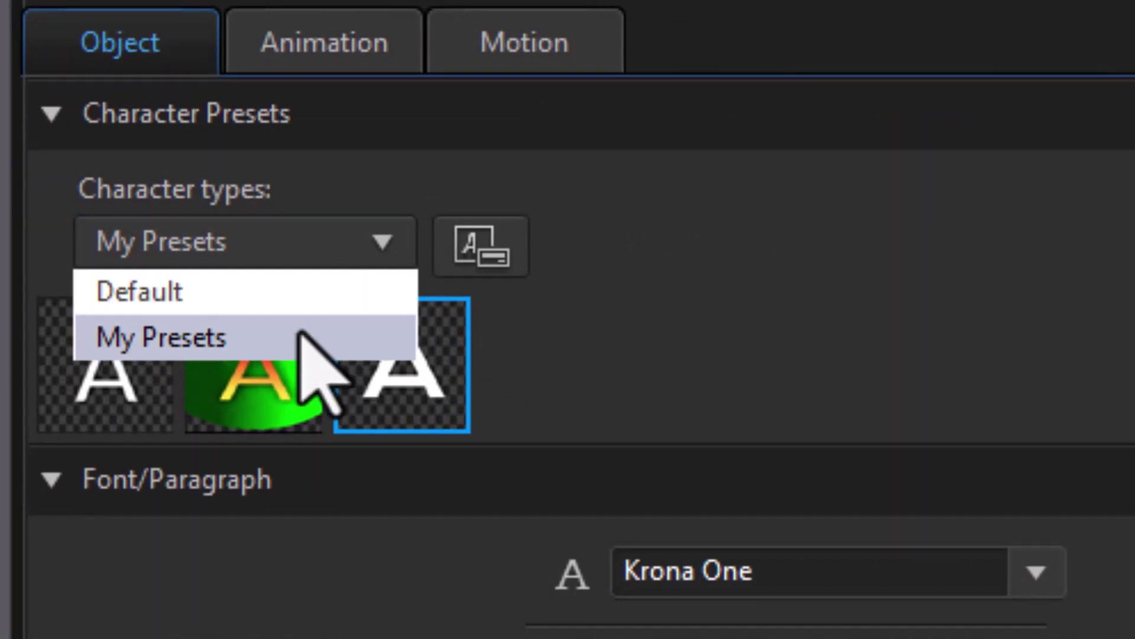
{"action": "left_click", "coordinate": [302, 290]}
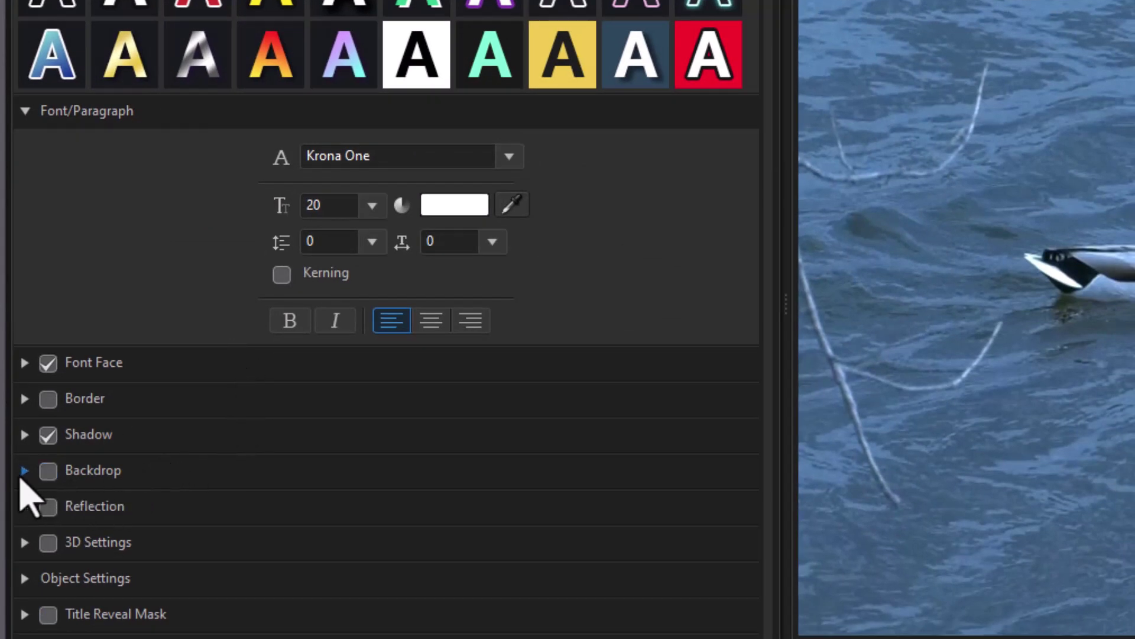
{"action": "left_click", "coordinate": [23, 473]}
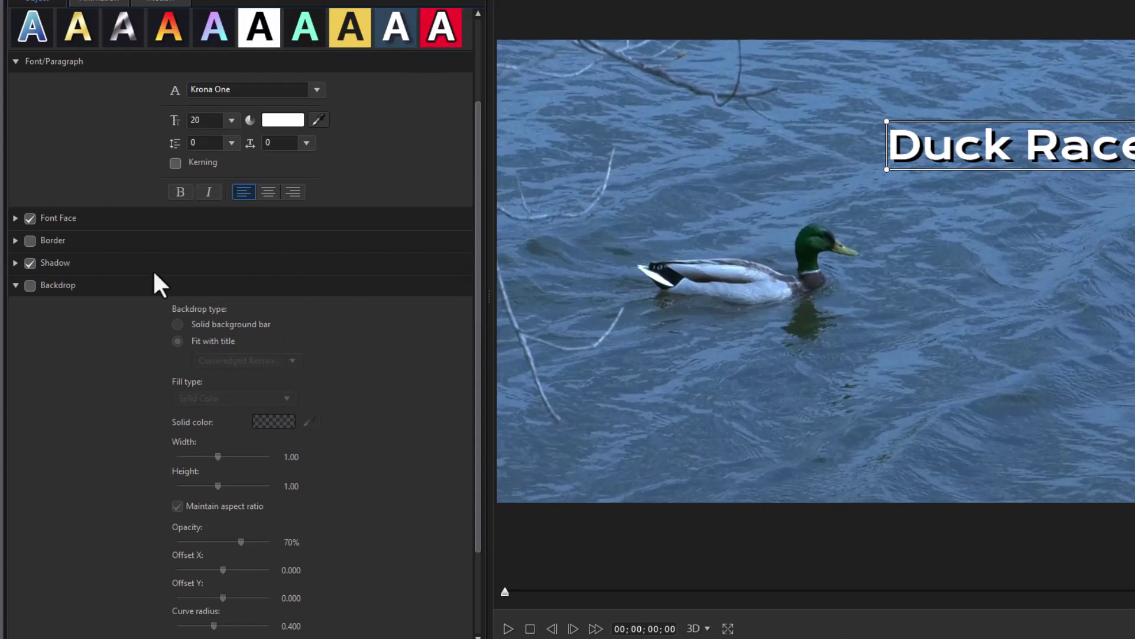
Turn on the grey 70% backdrop and move the Duck Race? title left over the video
{"action": "left_click", "coordinate": [28, 285]}
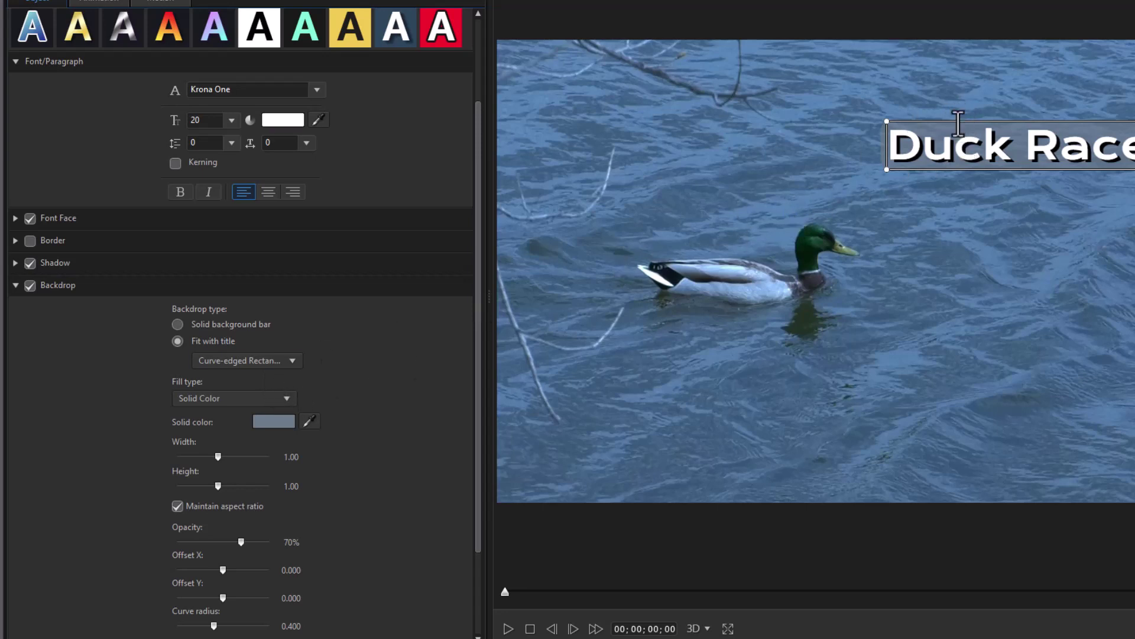
{"action": "left_click_drag", "start_coordinate": [960, 120], "coordinate": [591, 133]}
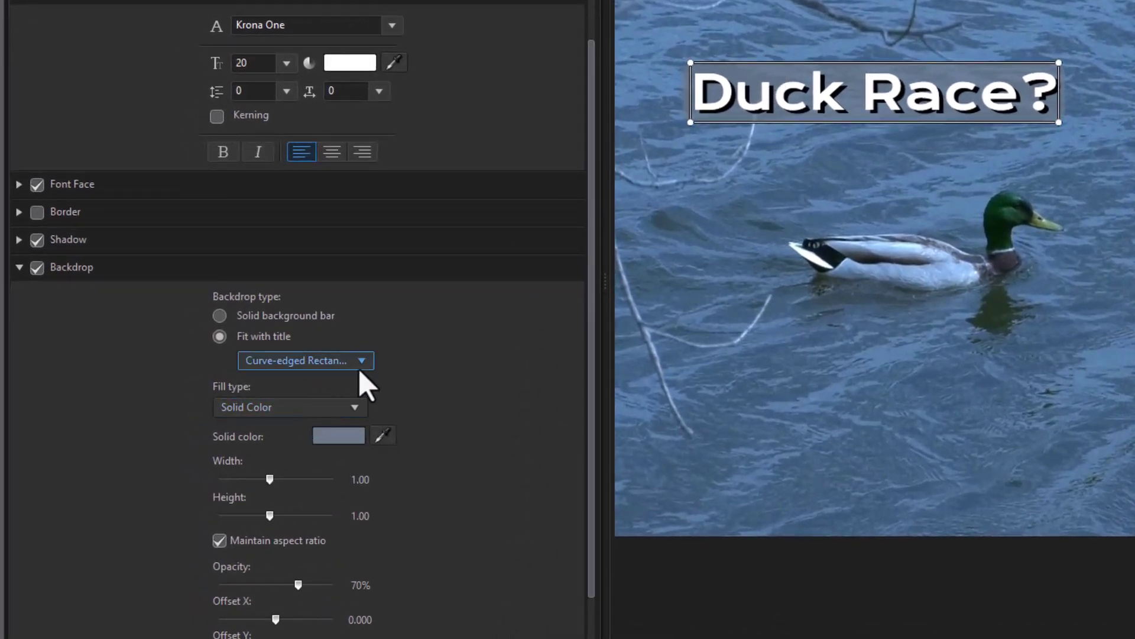
Try full-width versus fit-to-title backdrop, keep Curve-edged Rectangle and Solid Color, then turn the backdrop off
{"action": "left_click", "coordinate": [223, 318]}
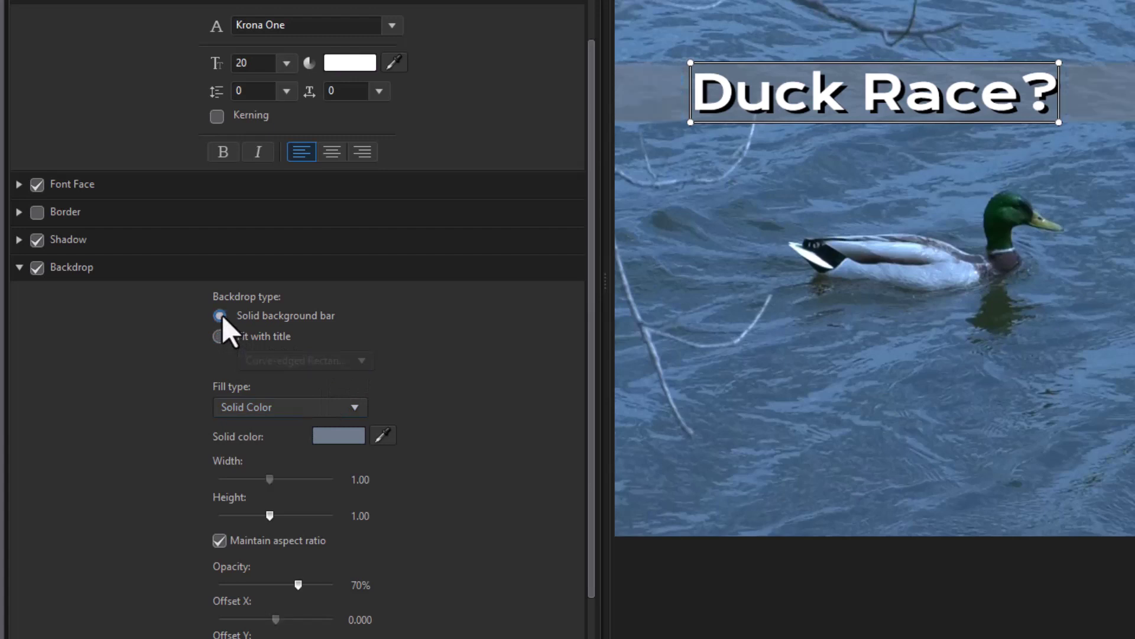
{"action": "left_click", "coordinate": [220, 336]}
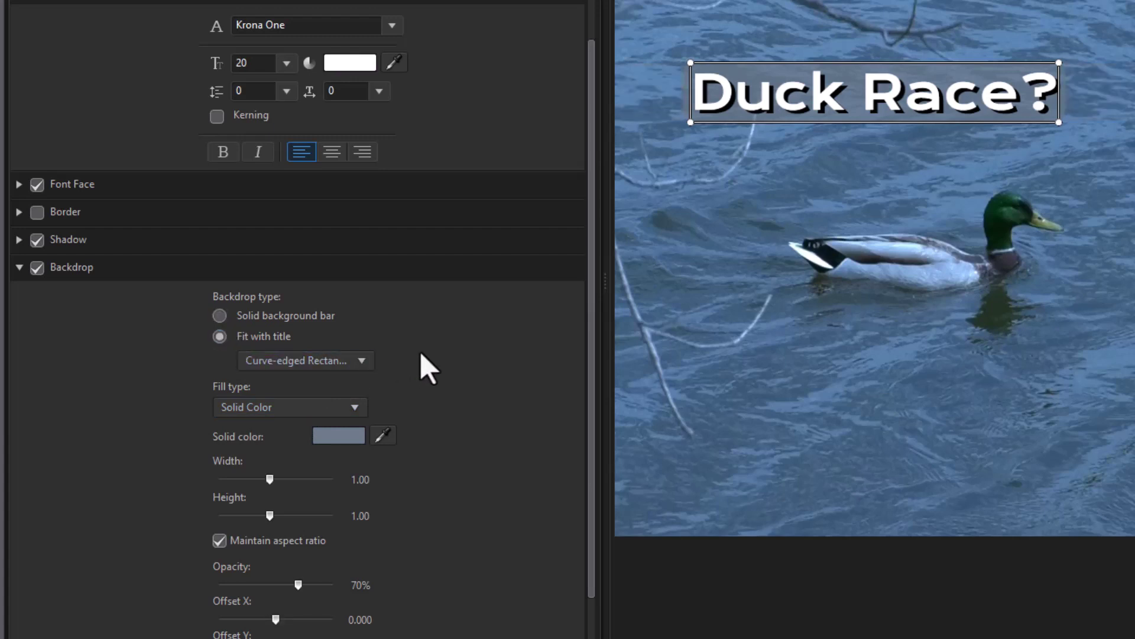
{"action": "left_click", "coordinate": [362, 355]}
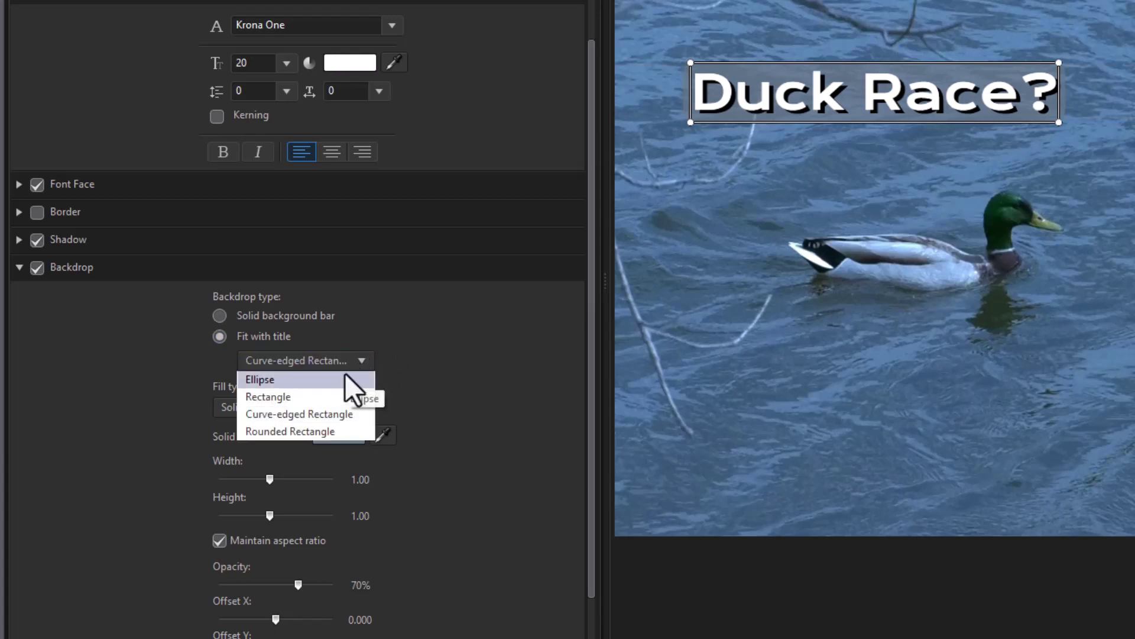
{"action": "left_click", "coordinate": [424, 352]}
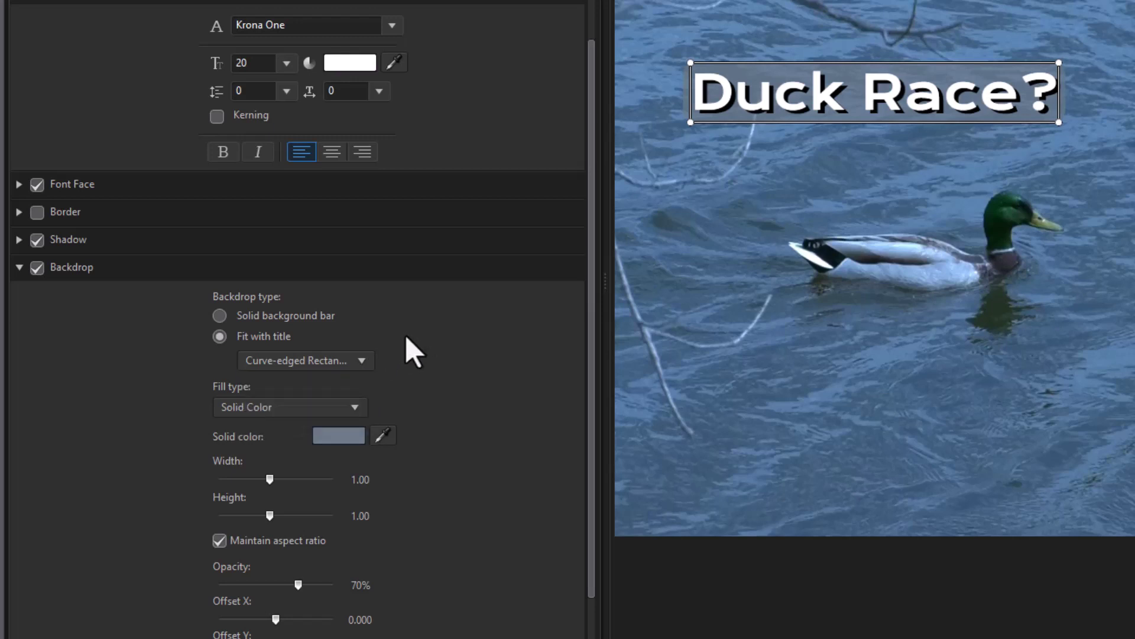
{"action": "left_click", "coordinate": [360, 405]}
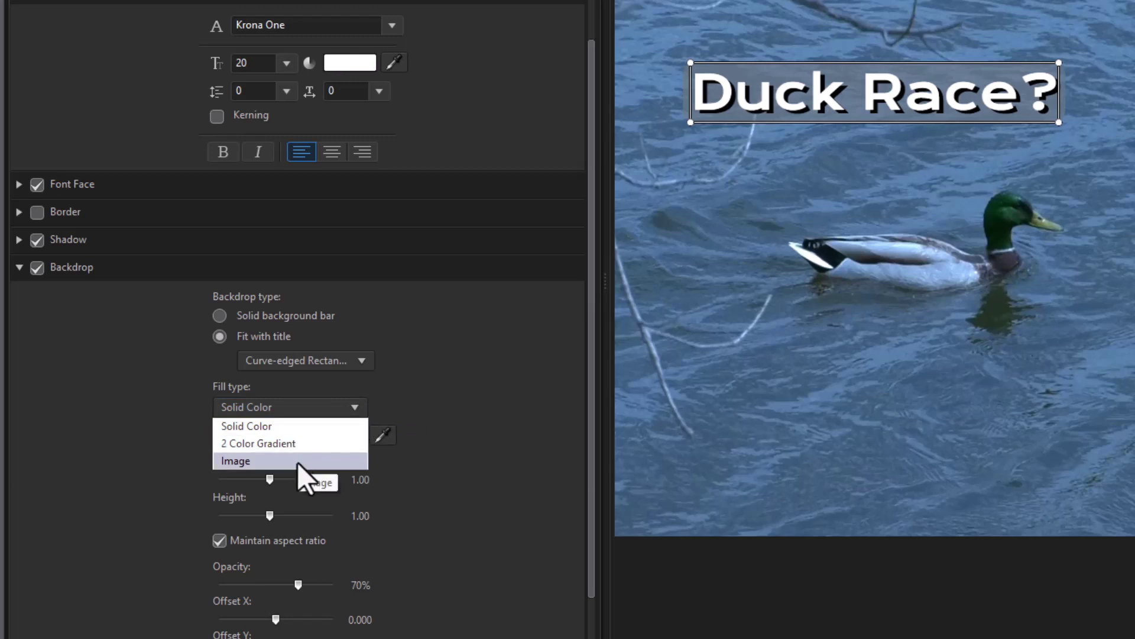
{"action": "left_click", "coordinate": [466, 371]}
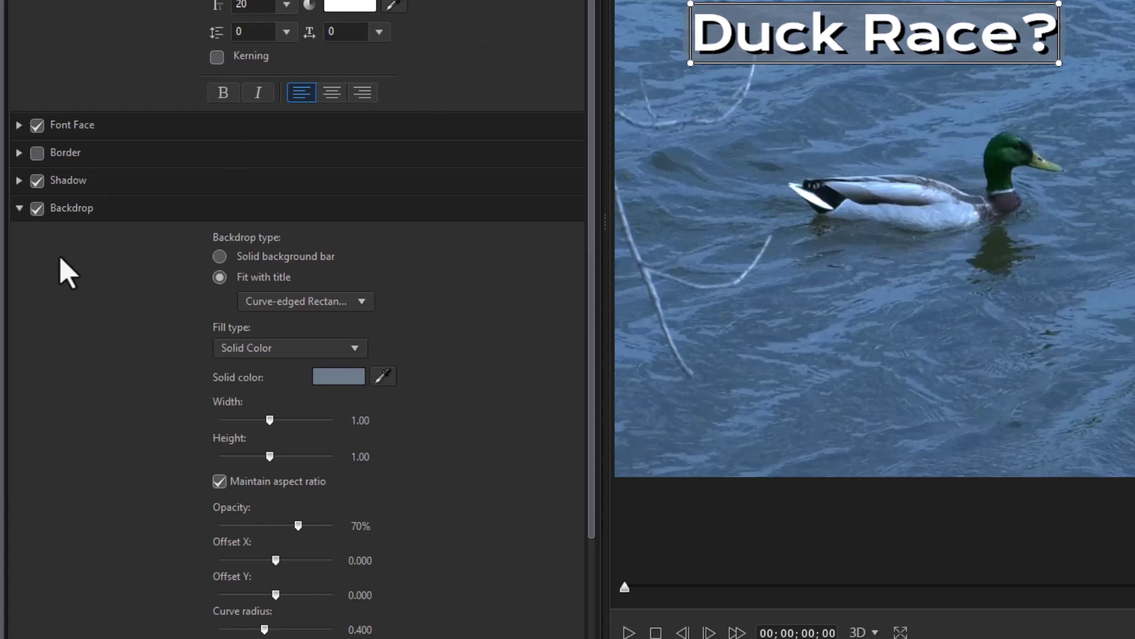
{"action": "left_click", "coordinate": [37, 208]}
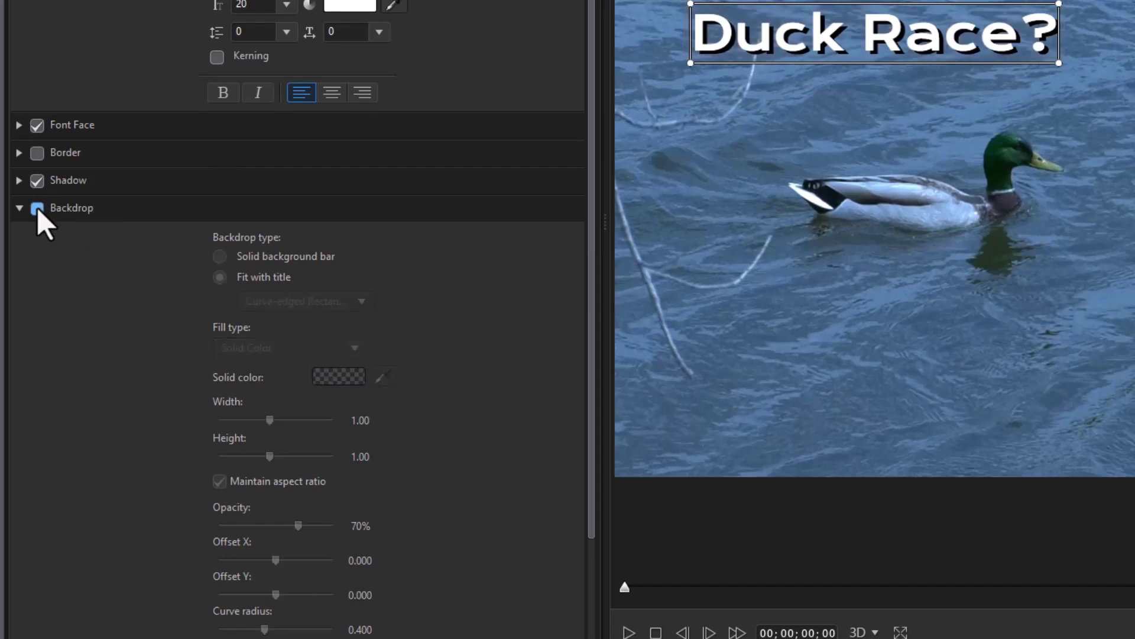
{"action": "left_click", "coordinate": [19, 207]}
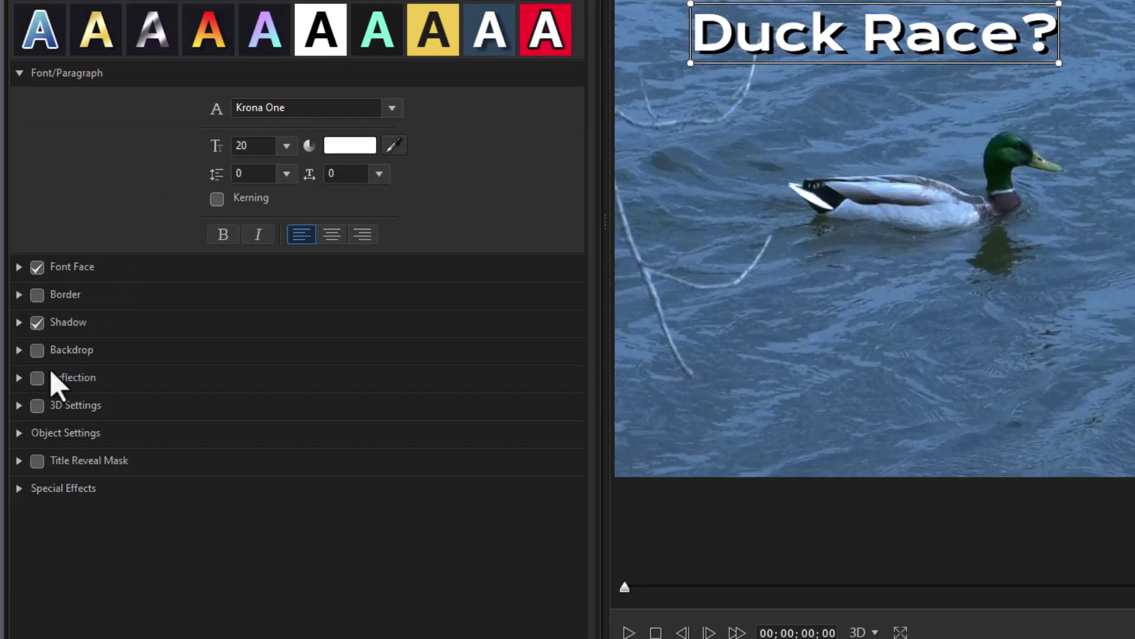
{"action": "left_click", "coordinate": [36, 378]}
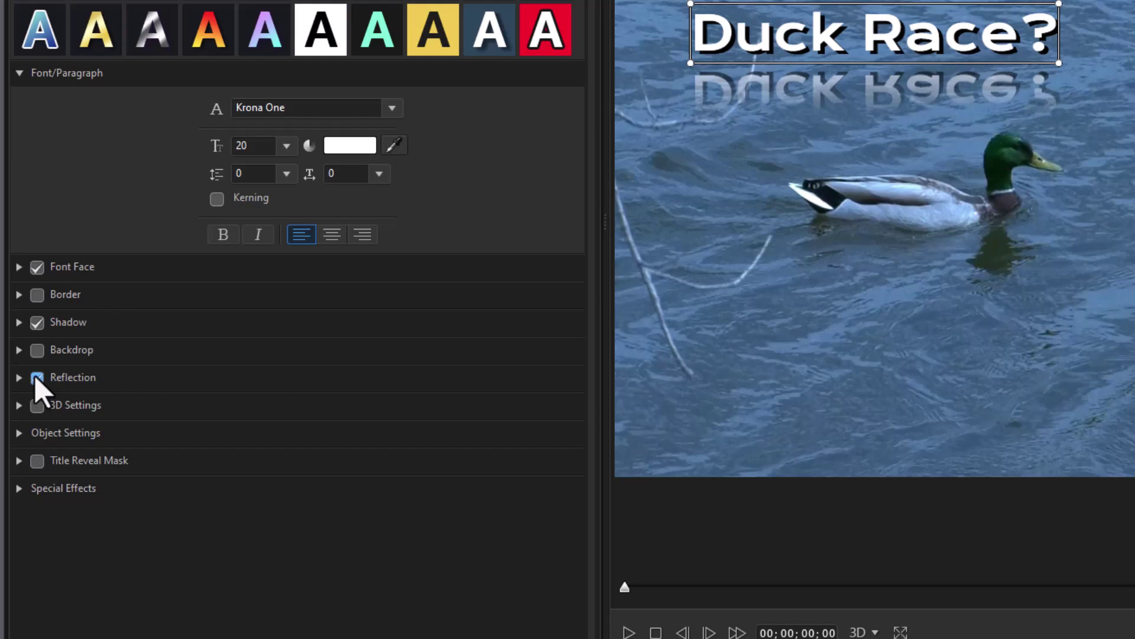
{"action": "left_click", "coordinate": [36, 377]}
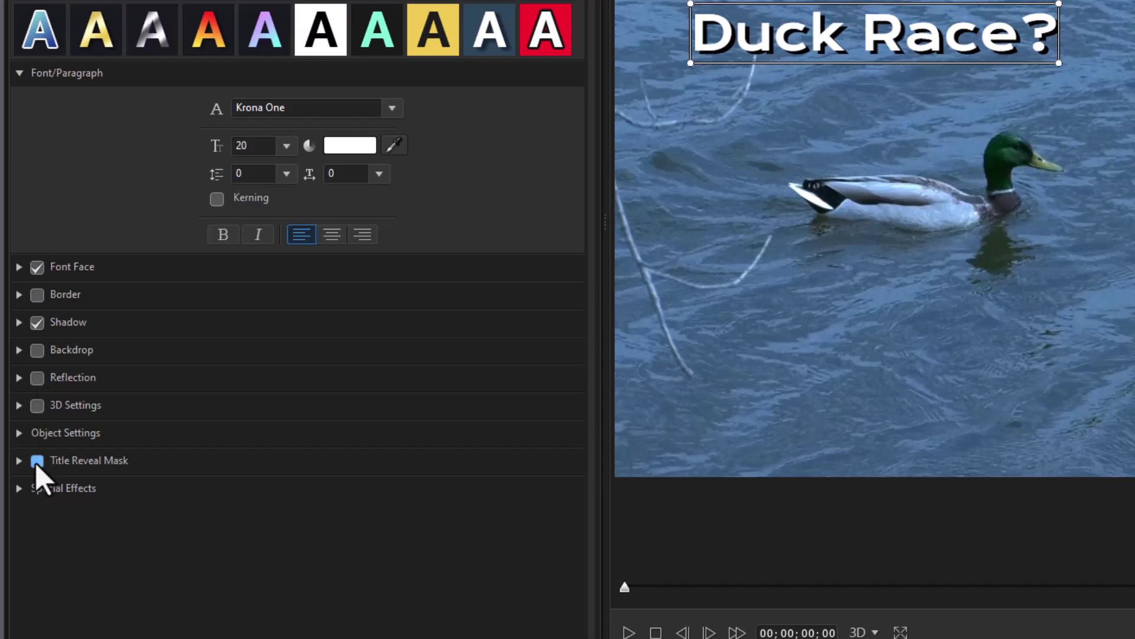
{"action": "left_click", "coordinate": [19, 461]}
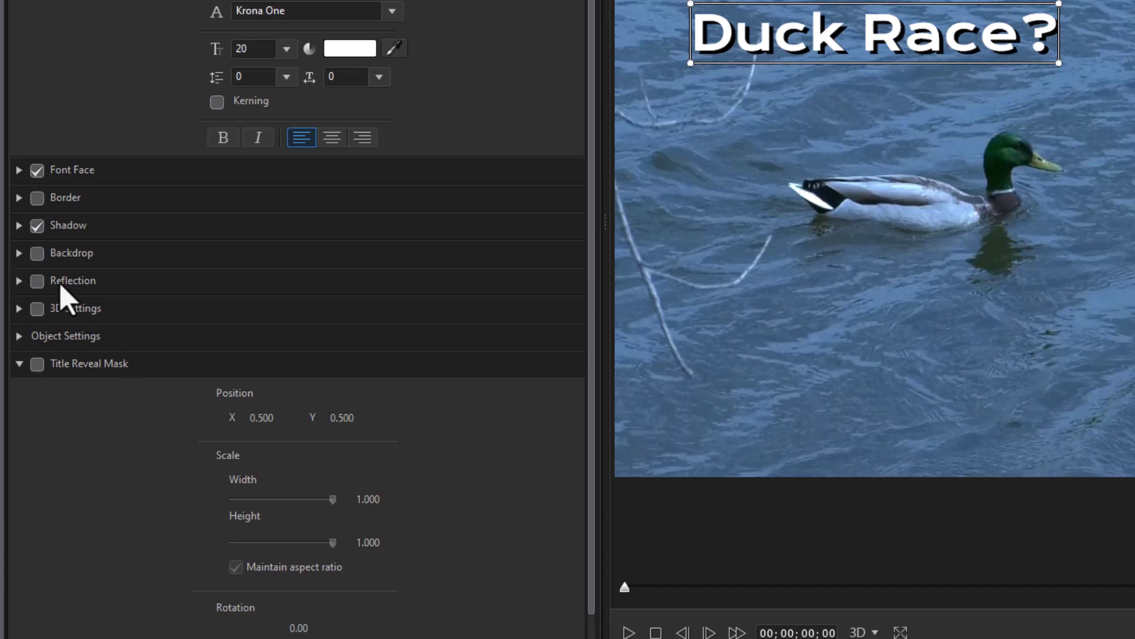
{"action": "left_click", "coordinate": [19, 364]}
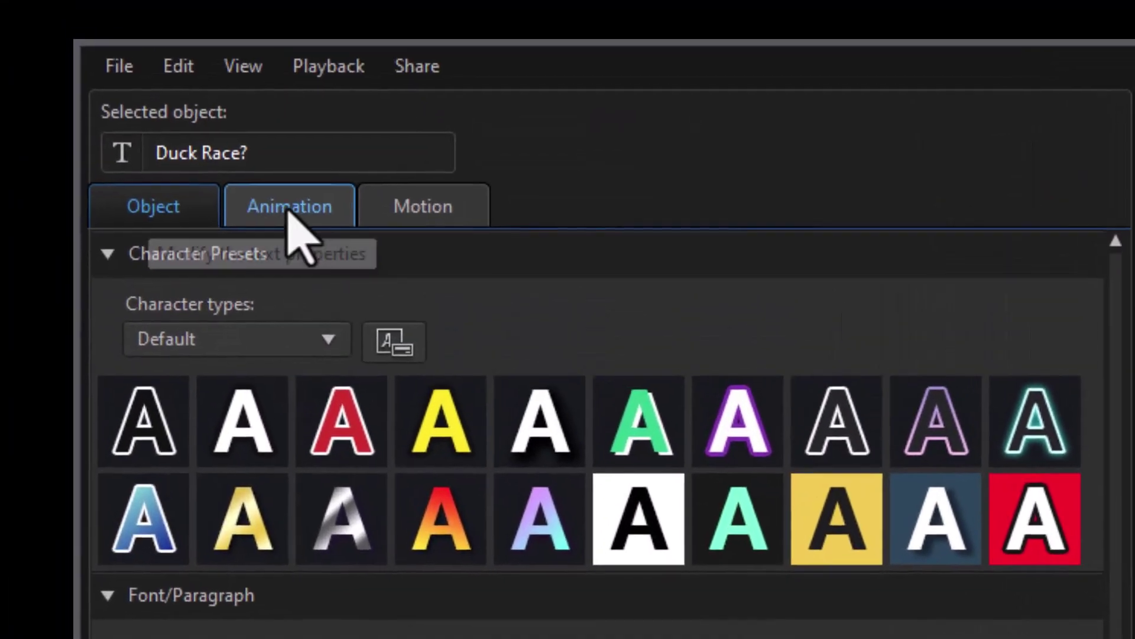
{"action": "left_click", "coordinate": [294, 214]}
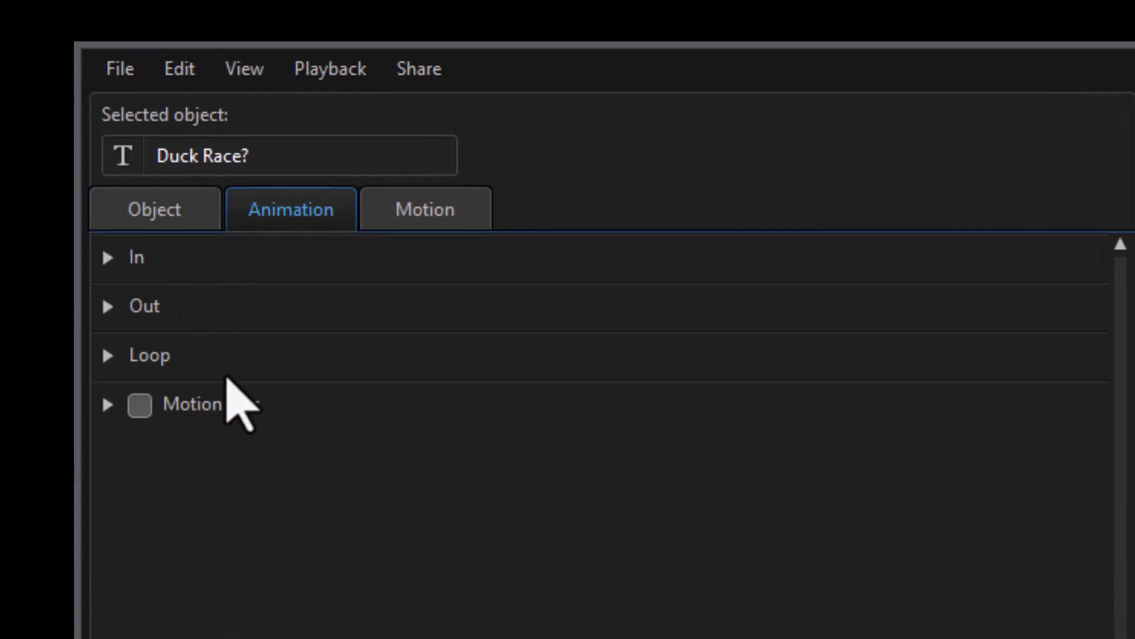
{"action": "left_click", "coordinate": [134, 411]}
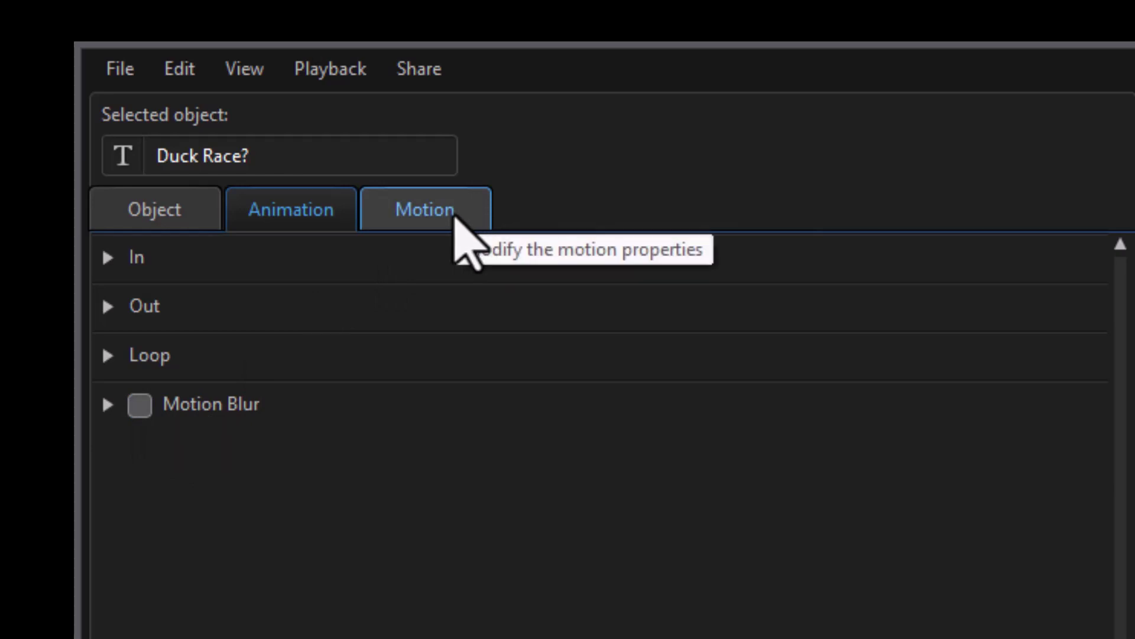
{"action": "left_click", "coordinate": [454, 218]}
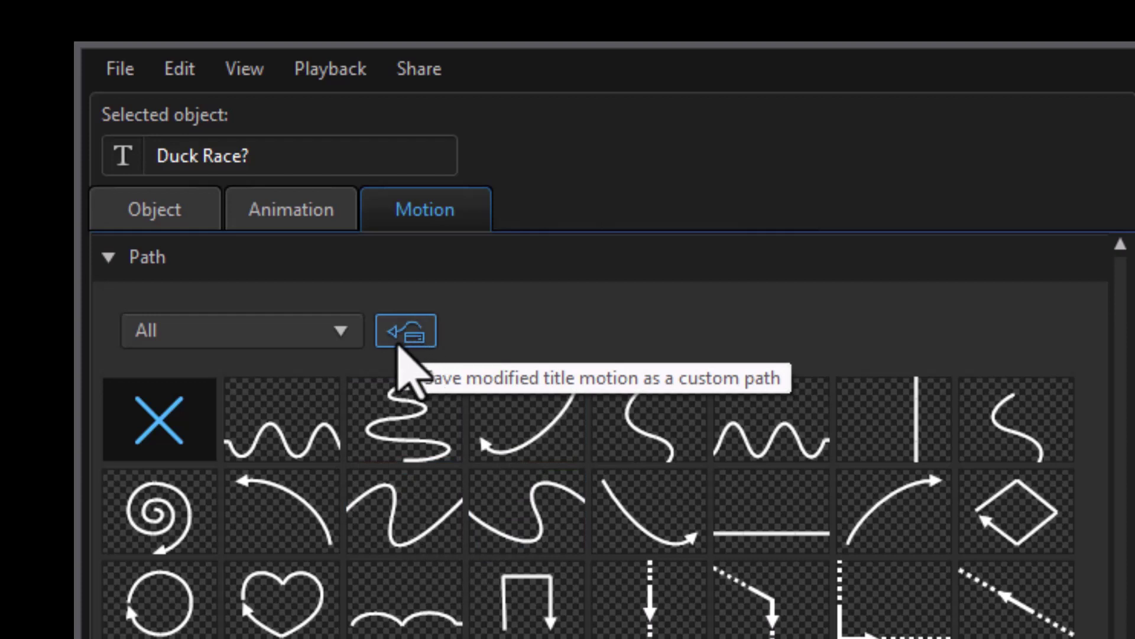
{"action": "left_click", "coordinate": [172, 221]}
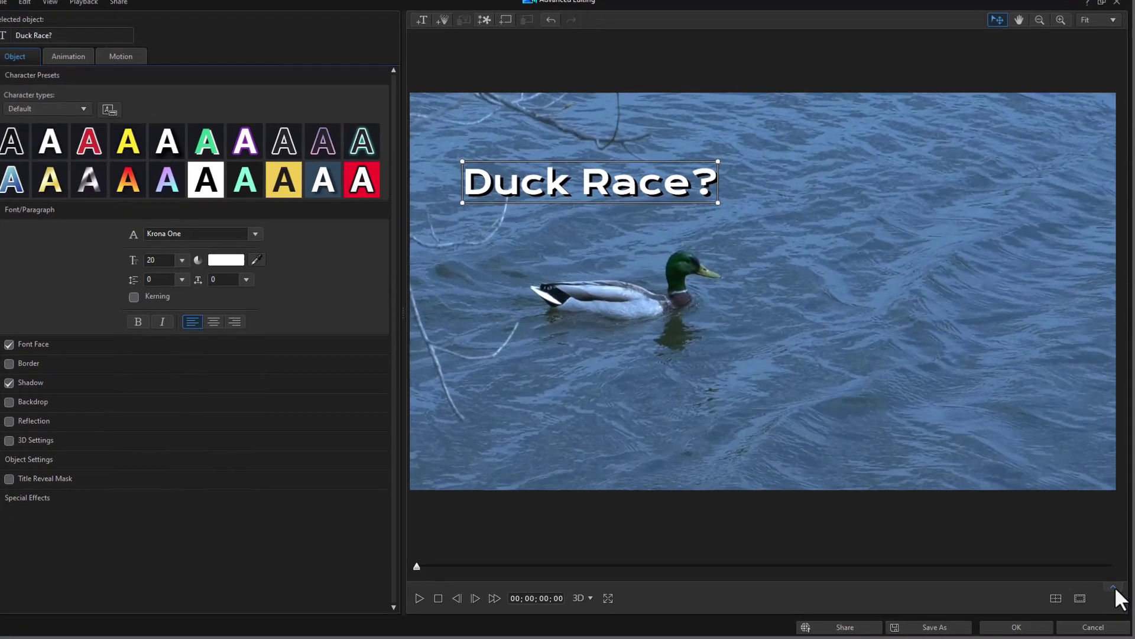
Apply the Squeeze entrance lasting to about 00;01;19 and start the ending at 00;03;16
{"action": "left_click", "coordinate": [1114, 587]}
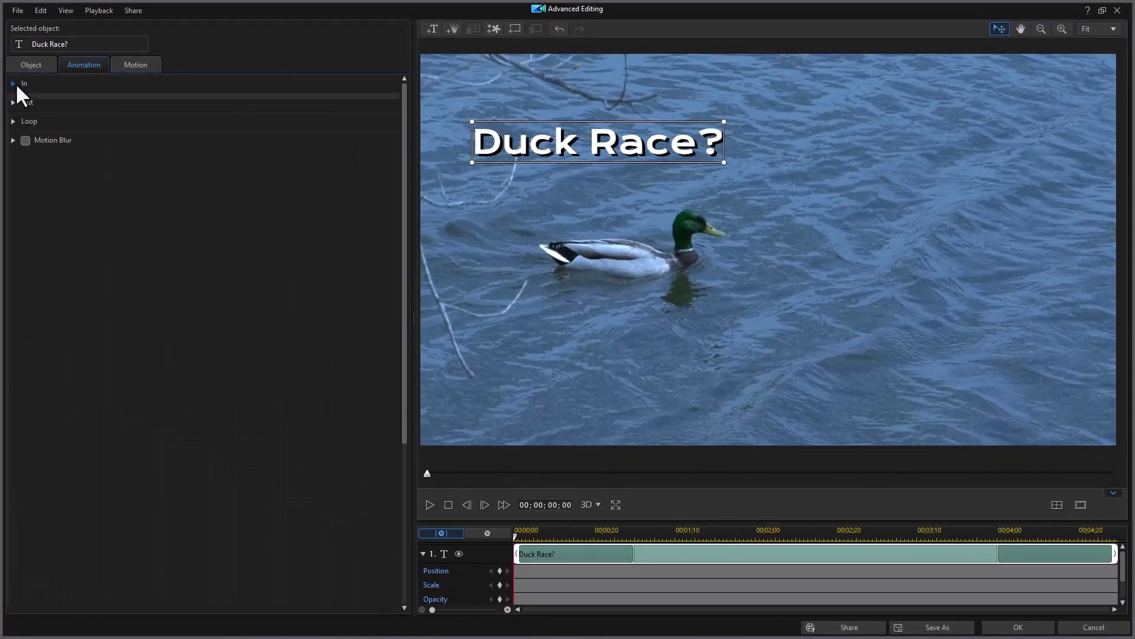
{"action": "left_click", "coordinate": [14, 84]}
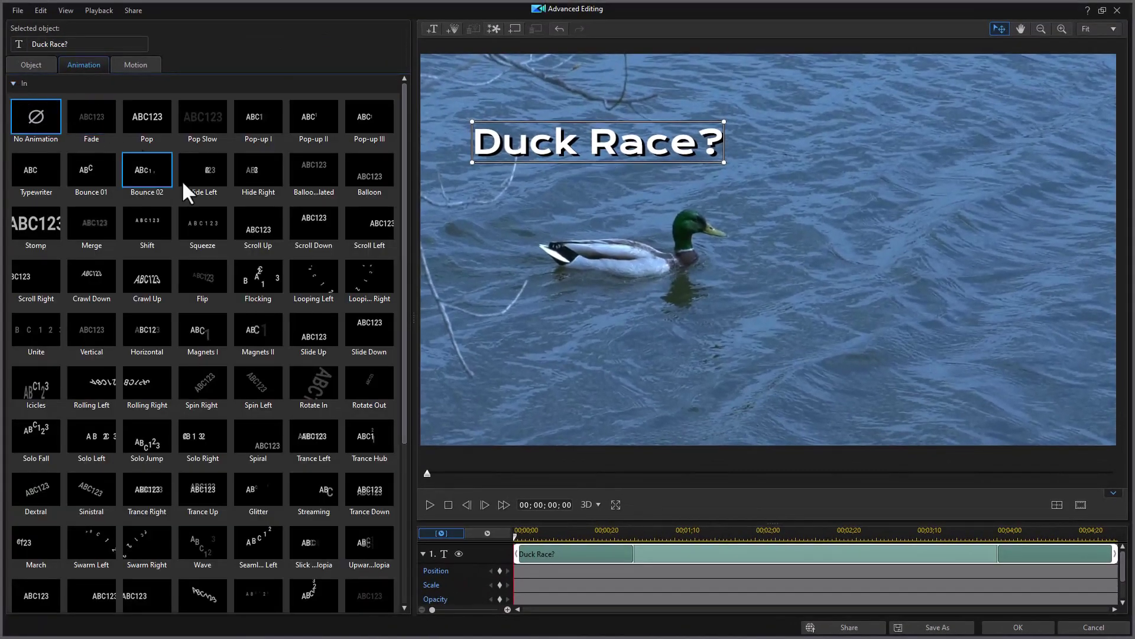
{"action": "left_click", "coordinate": [200, 239]}
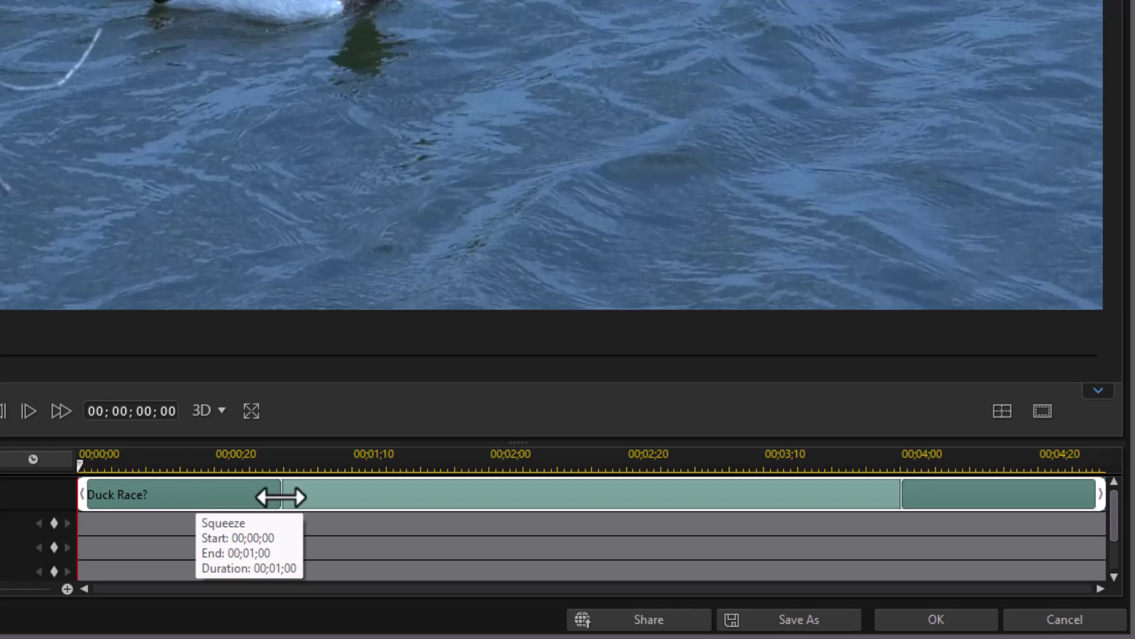
{"action": "left_click_drag", "start_coordinate": [281, 489], "coordinate": [415, 494]}
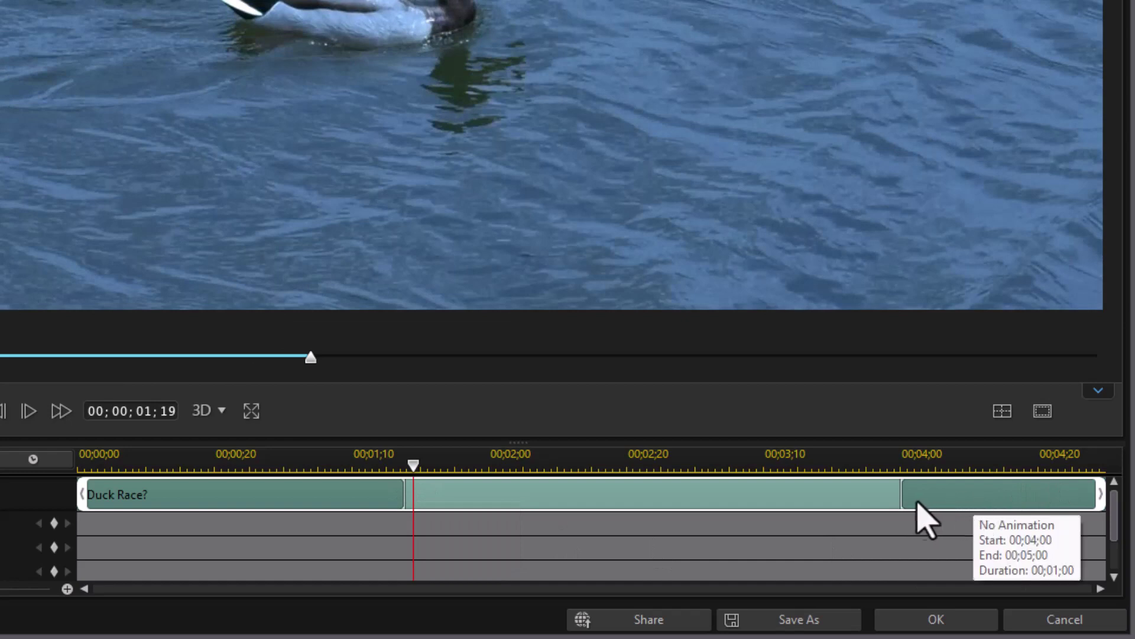
{"action": "left_click_drag", "start_coordinate": [900, 497], "coordinate": [806, 526]}
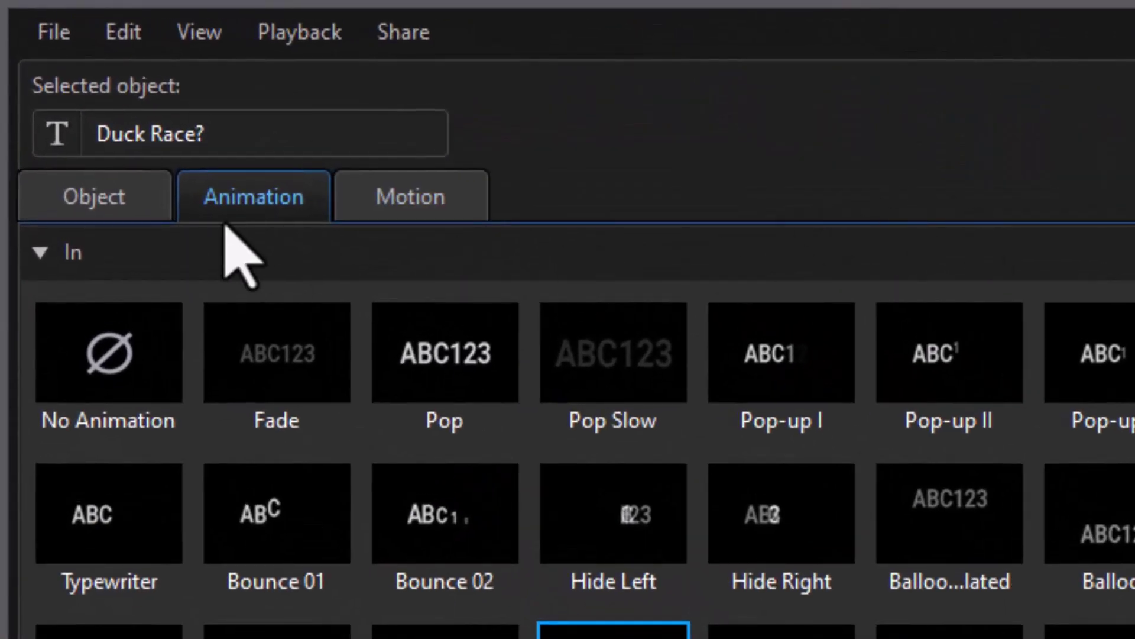
Insert a 'duck 2' text moved to the lower right, plus a 'third' text beside the duck
{"action": "left_click", "coordinate": [66, 197]}
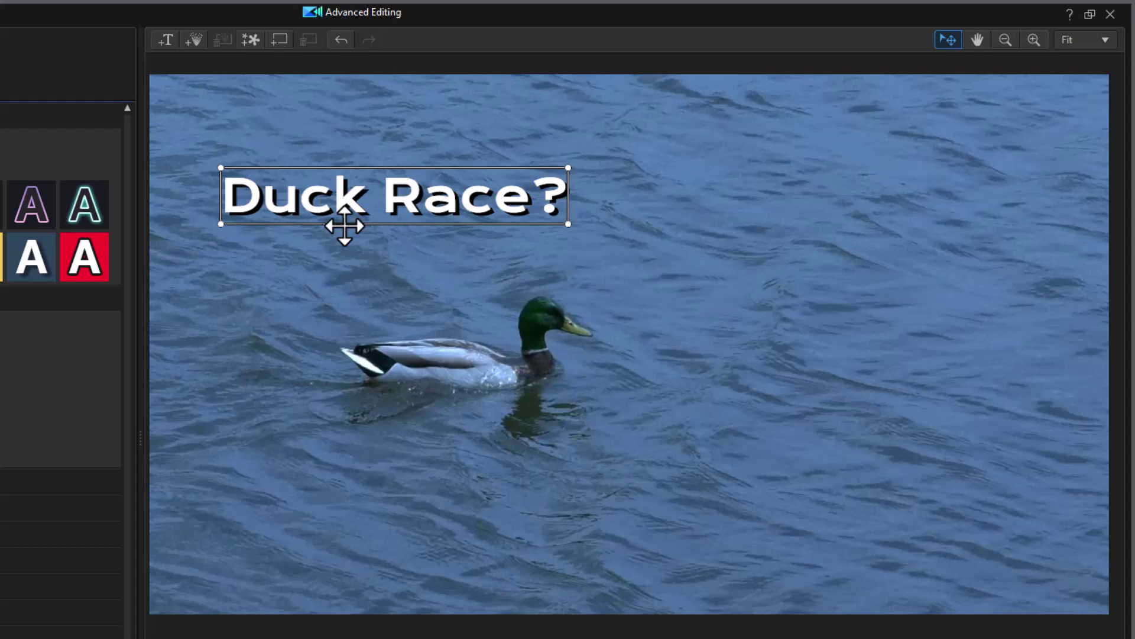
{"action": "left_click", "coordinate": [164, 39]}
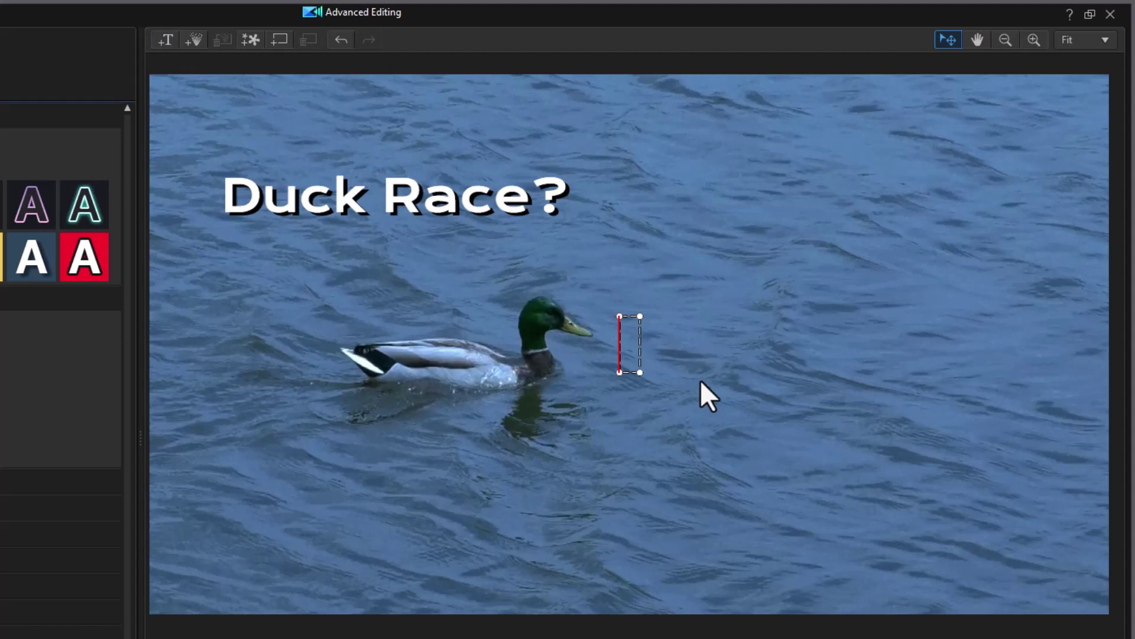
{"action": "type", "text": "duck 2"}
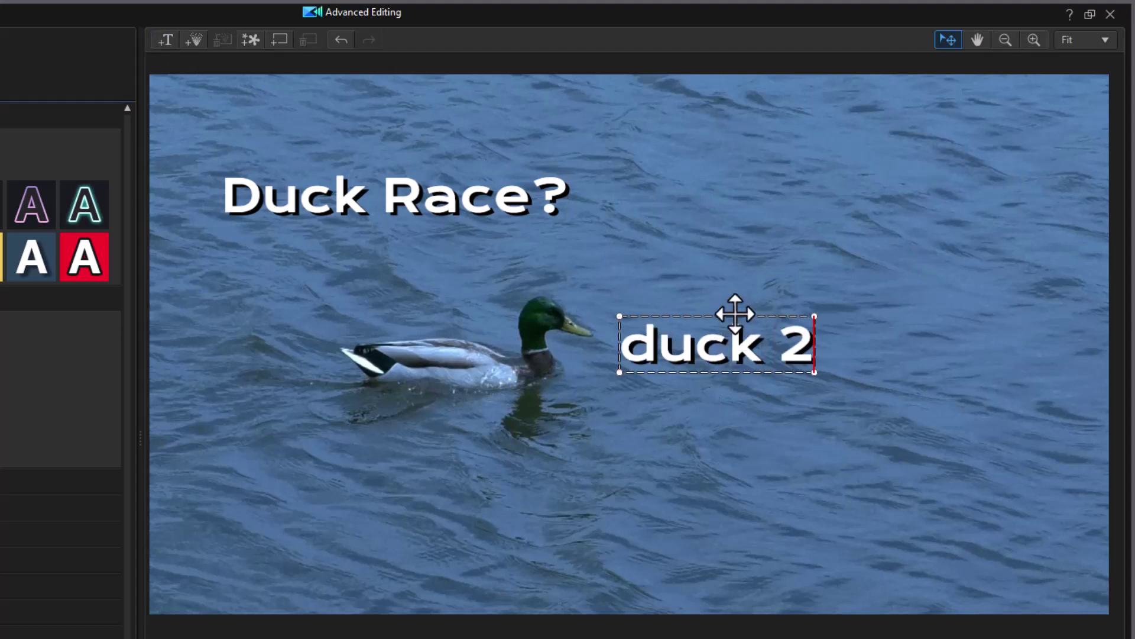
{"action": "left_click_drag", "start_coordinate": [735, 311], "coordinate": [750, 494]}
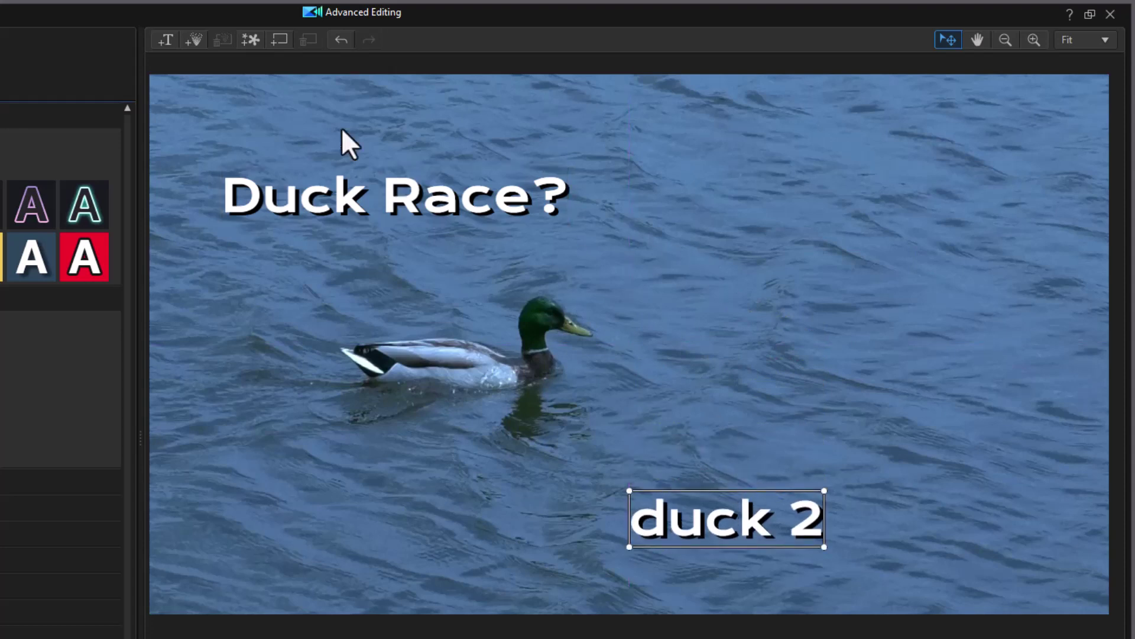
{"action": "left_click", "coordinate": [168, 47]}
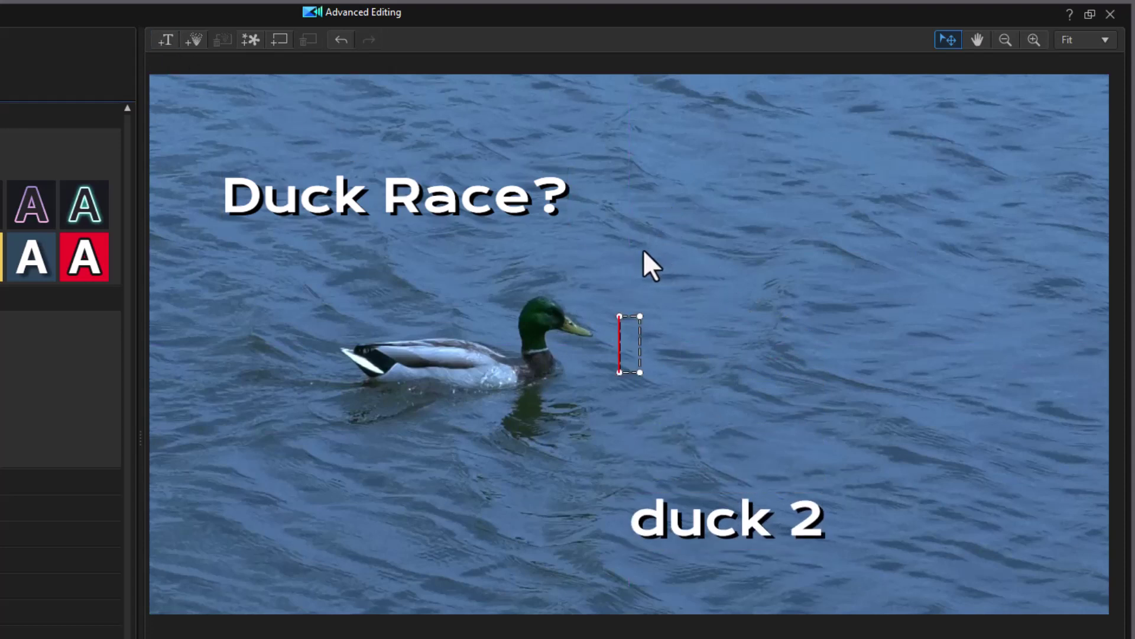
{"action": "type", "text": "third"}
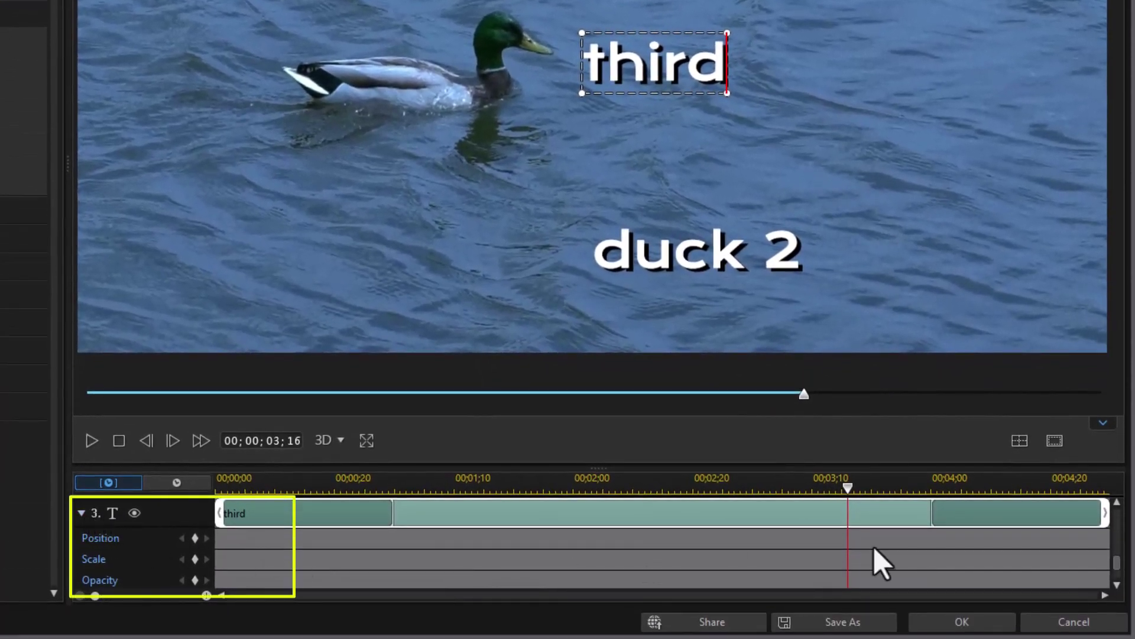
Collapse the Position/Scale/Opacity rows of the third, Duck Race? and duck 2 tracks
{"action": "left_click", "coordinate": [83, 514]}
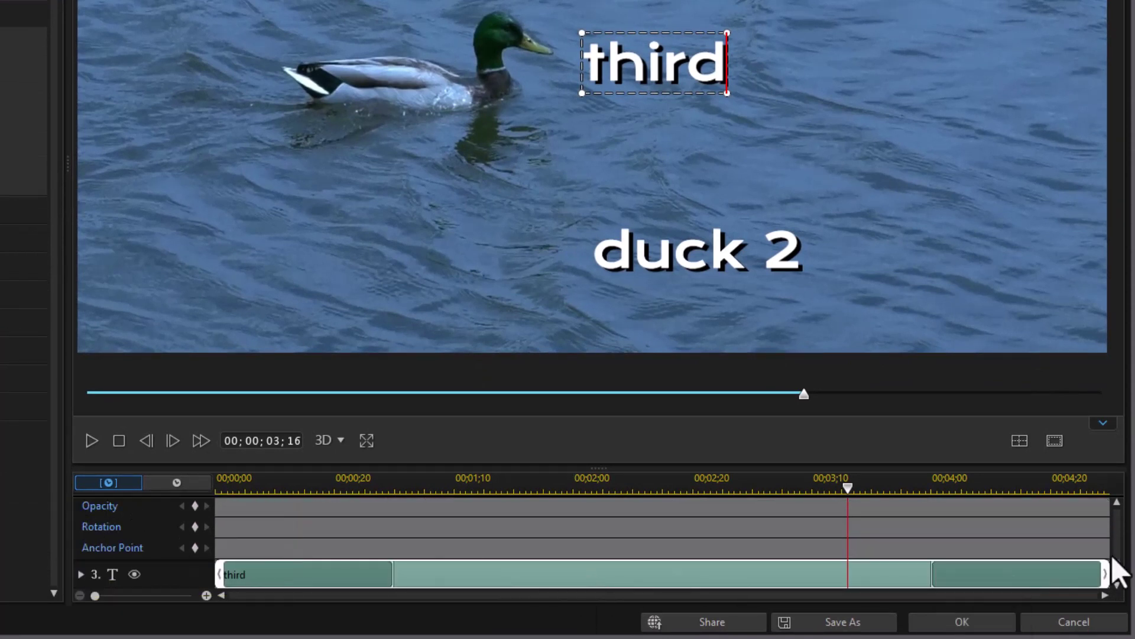
{"action": "left_click_drag", "start_coordinate": [1120, 580], "coordinate": [1131, 535]}
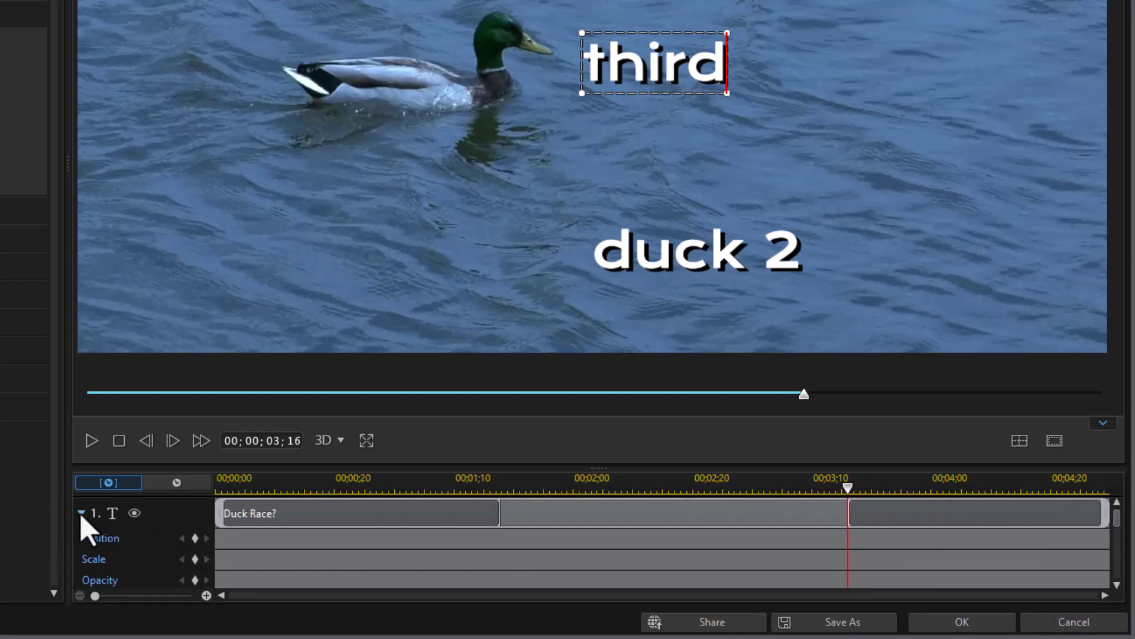
{"action": "left_click", "coordinate": [83, 515]}
{"action": "left_click", "coordinate": [82, 513]}
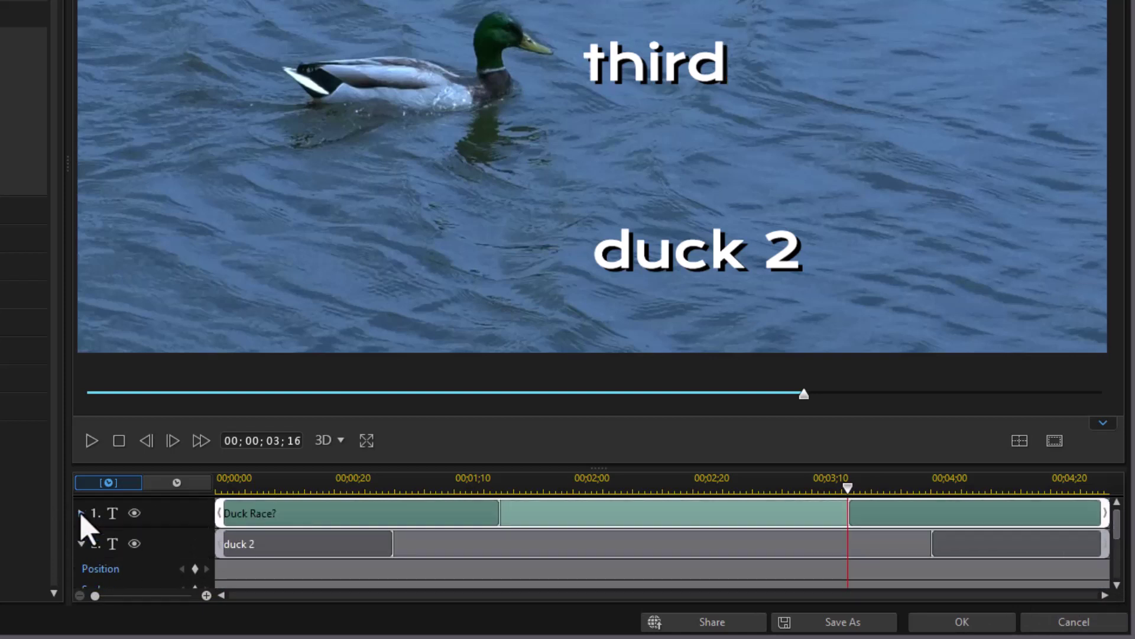
{"action": "left_click", "coordinate": [81, 543]}
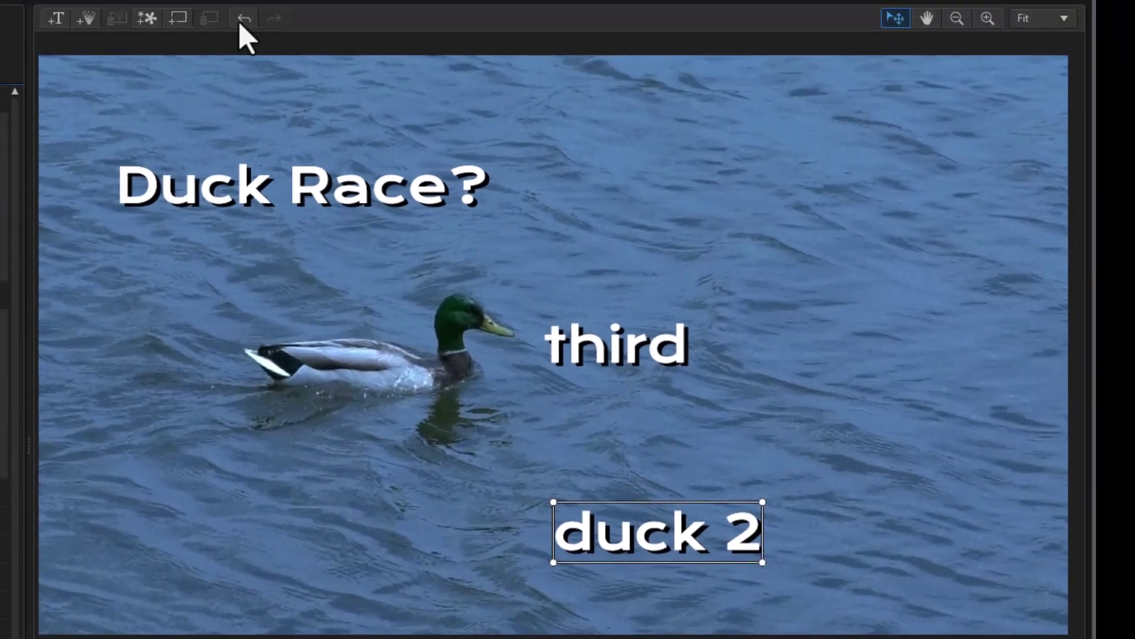